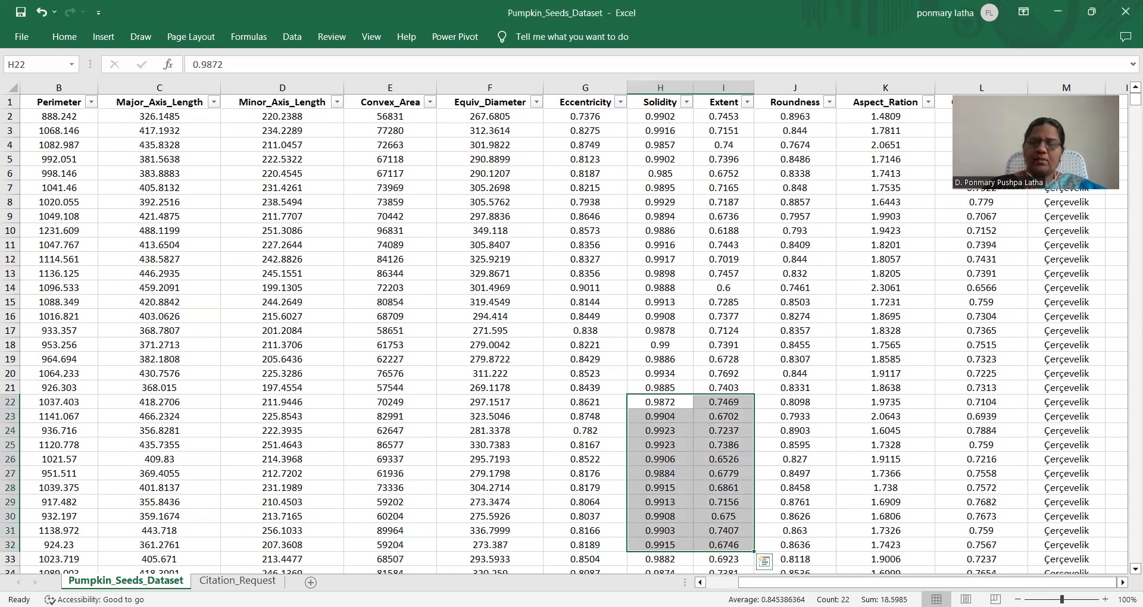
# - Switch to the pumpkin_seed_dataset workbook and select the Solidity and Extent data in A1:B21 on the linear_regression sheet
pyautogui.hotkey('alt', 'Tab')
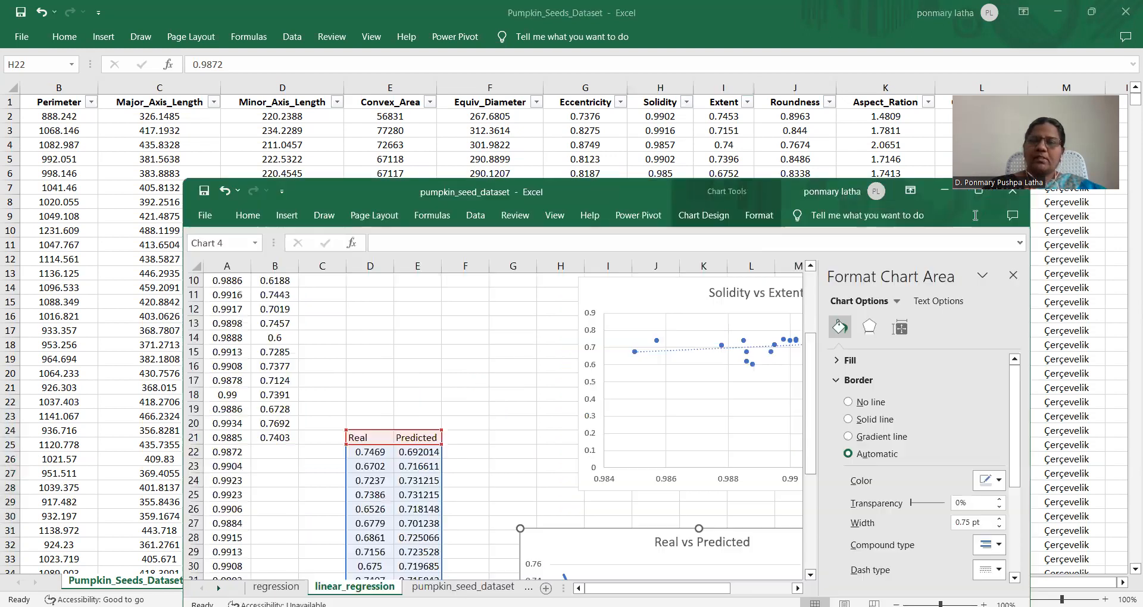
pyautogui.click(942, 191)
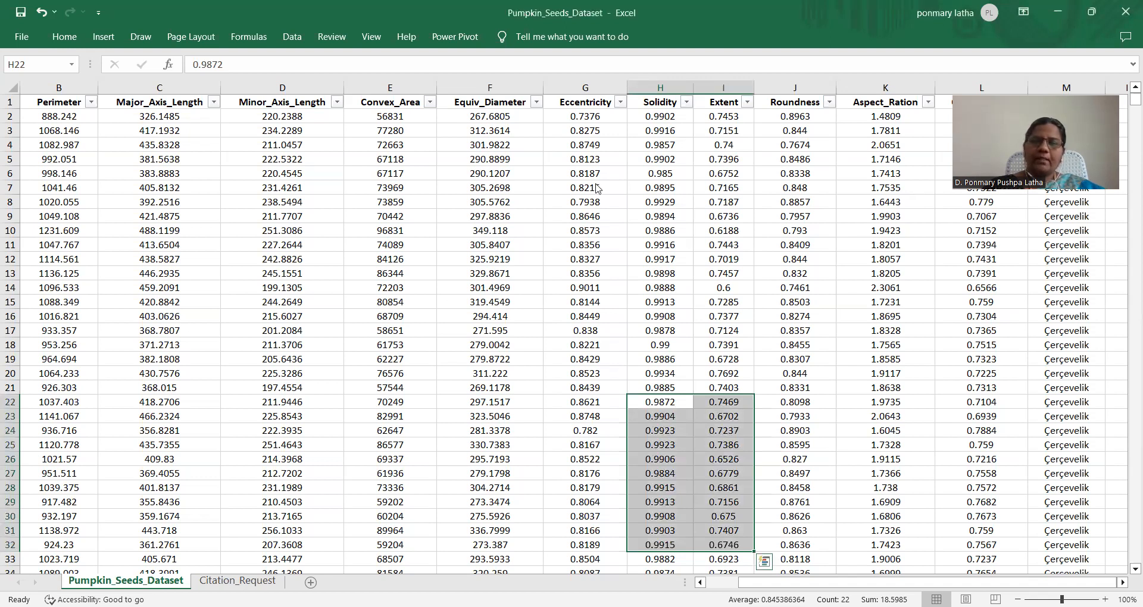
pyautogui.hotkey('alt', 'Tab')
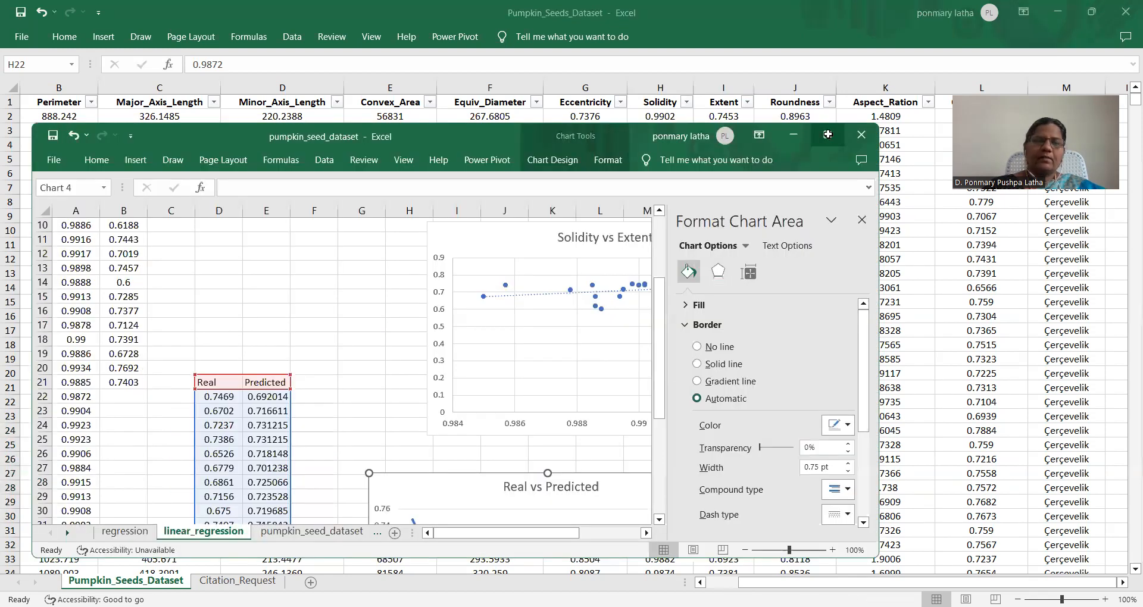
pyautogui.click(827, 136)
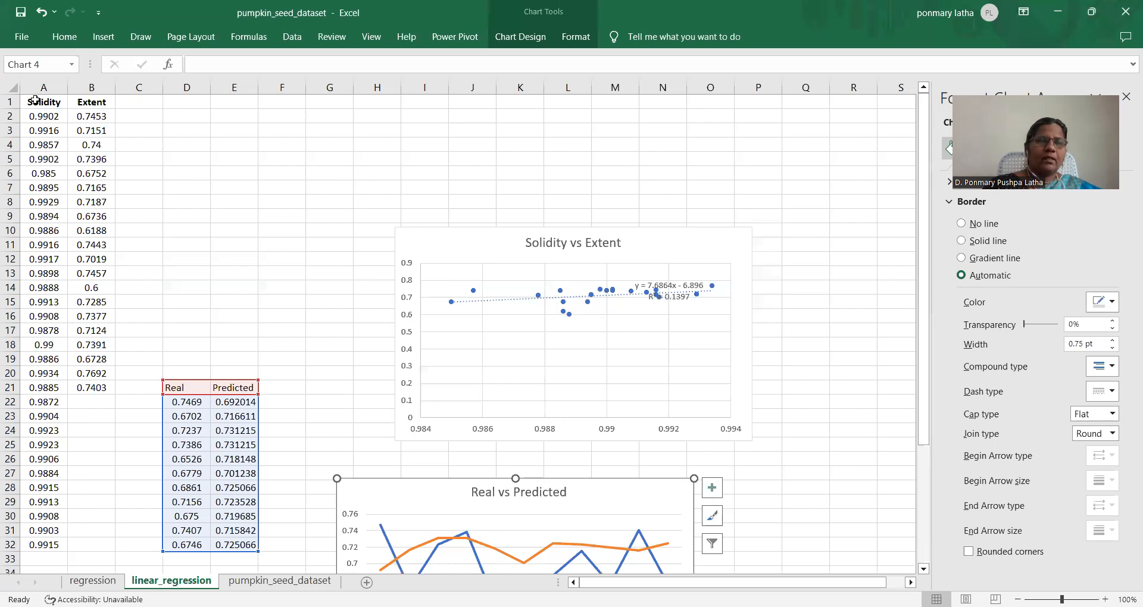
pyautogui.moveTo(30, 103); pyautogui.dragTo(110, 388)
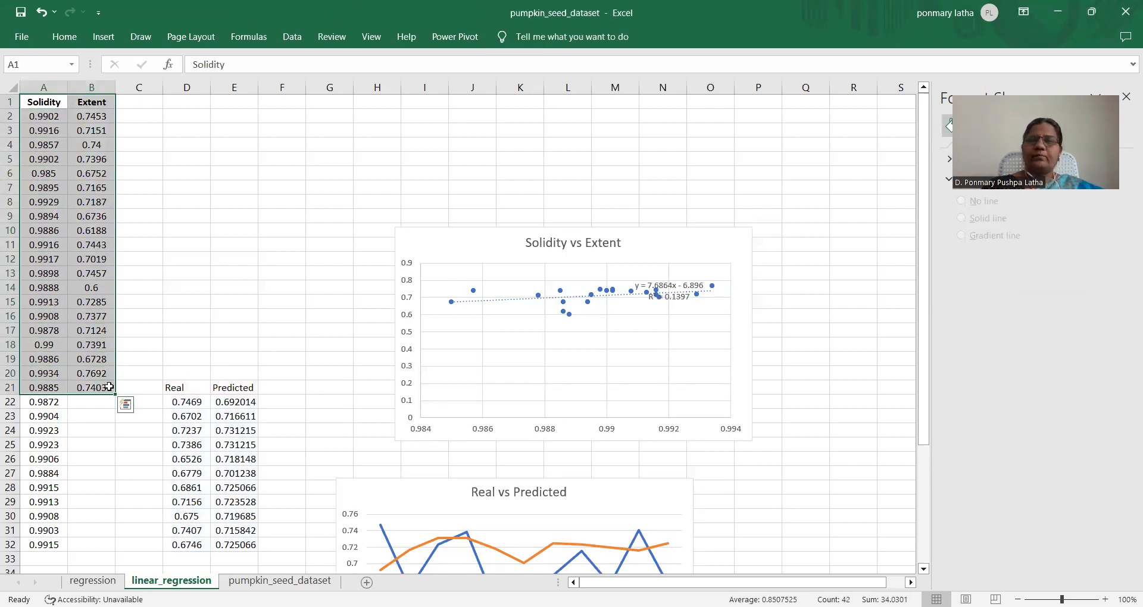
# - Open the Regression tool from the Data Analysis add-in for the linear_regression sheet
pyautogui.click(1091, 11)
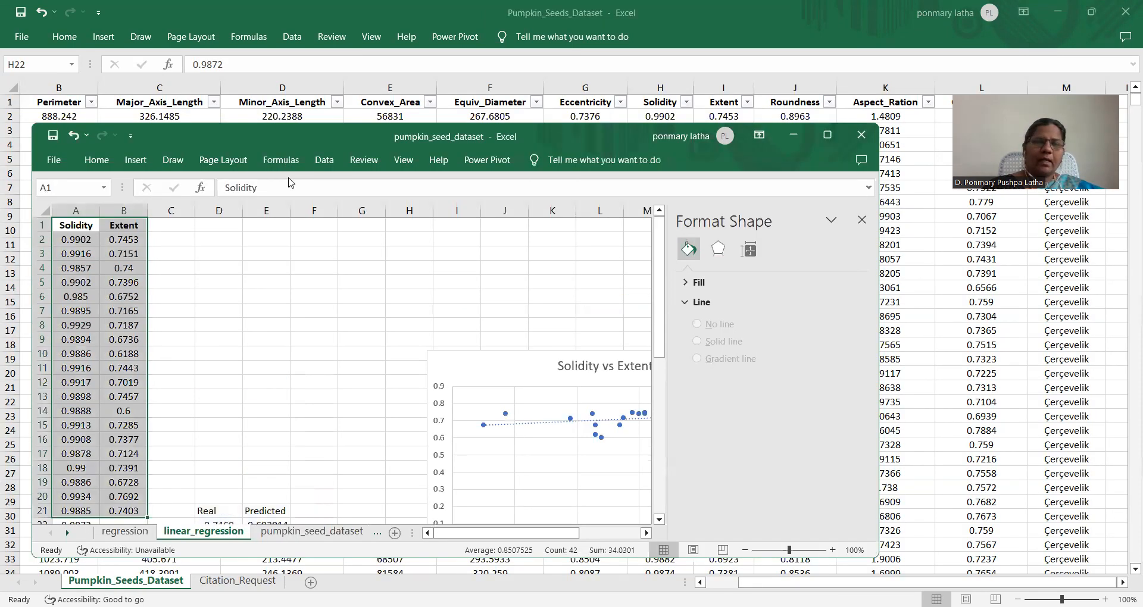
pyautogui.click(323, 162)
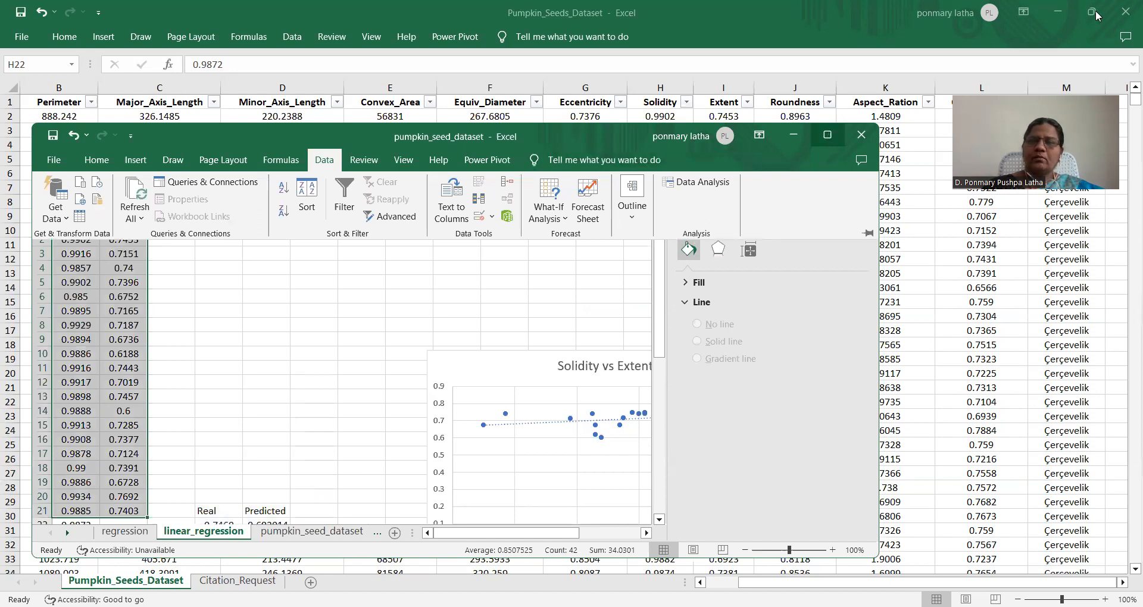
pyautogui.click(321, 162)
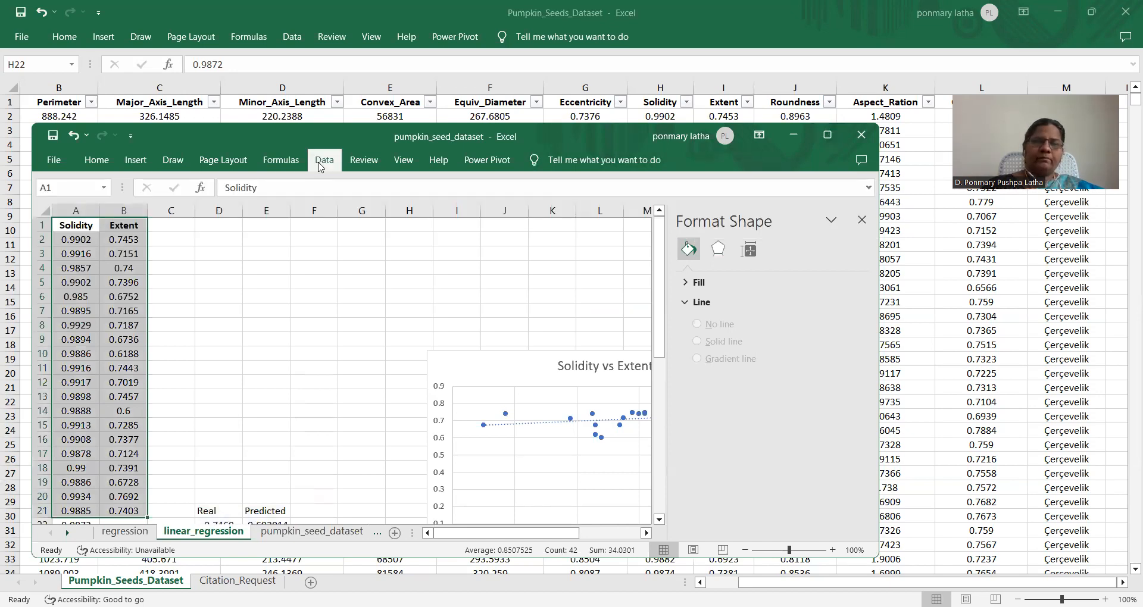
pyautogui.click(320, 163)
pyautogui.click(700, 185)
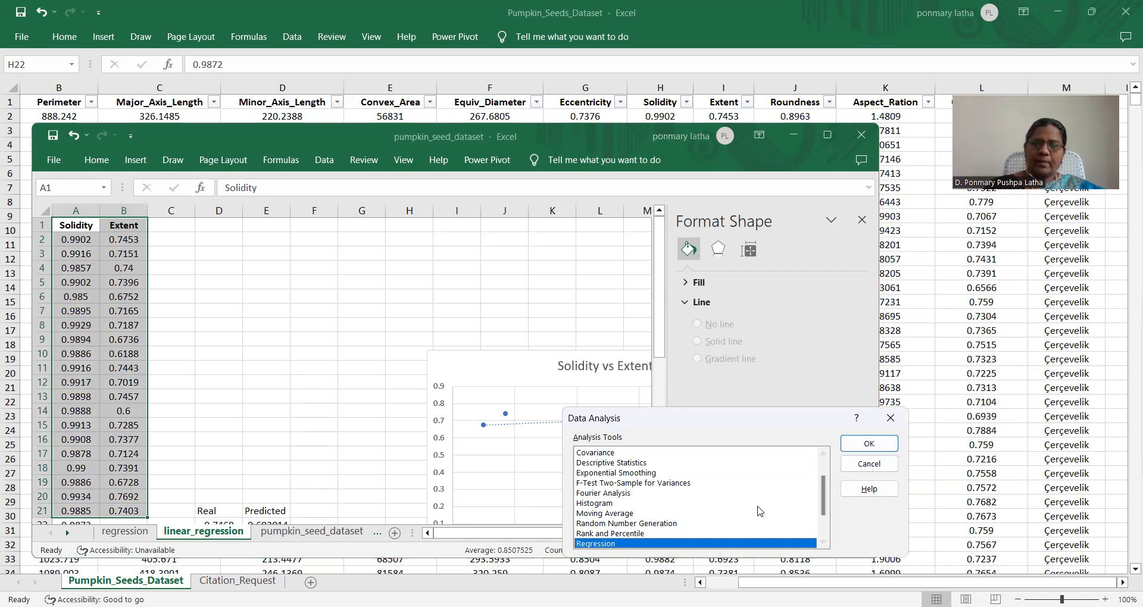
pyautogui.click(867, 446)
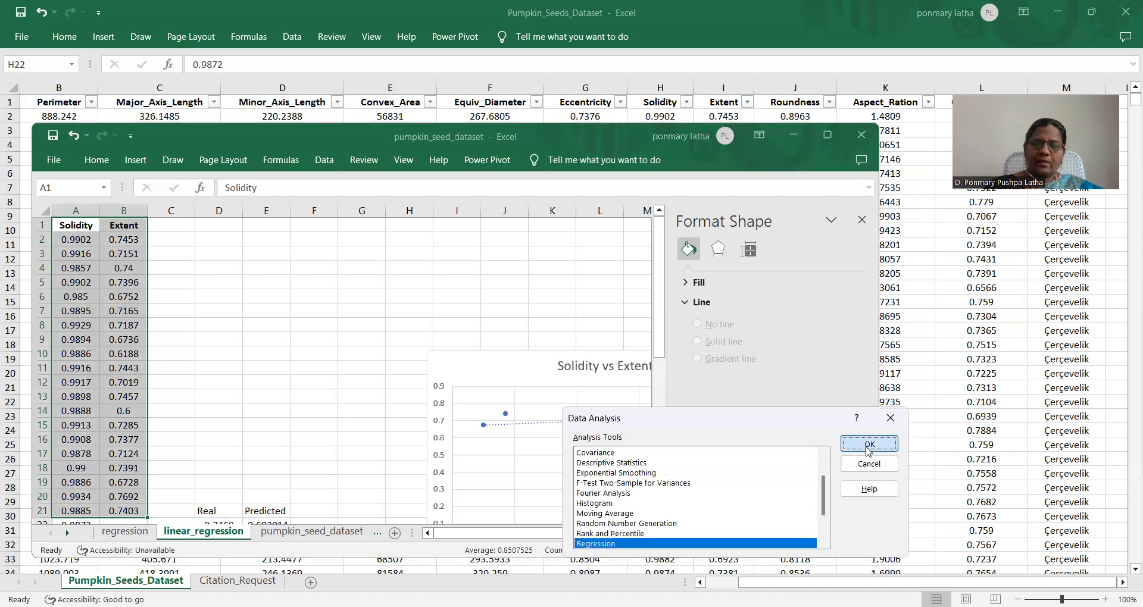
pyautogui.scroll(-4, 681, 552)
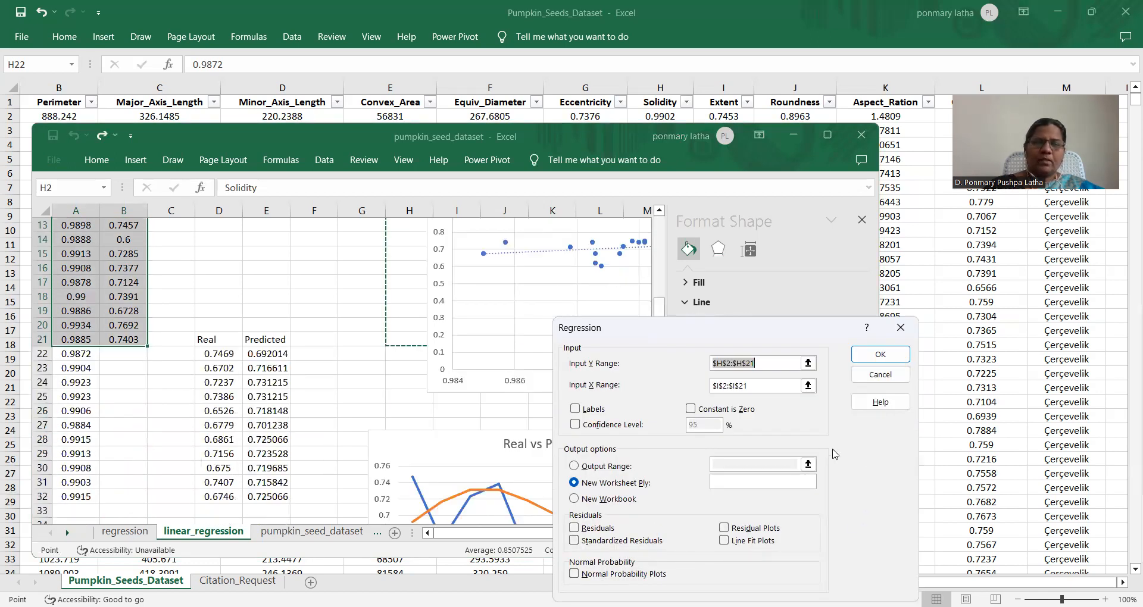
pyautogui.scroll(4, 69, 284)
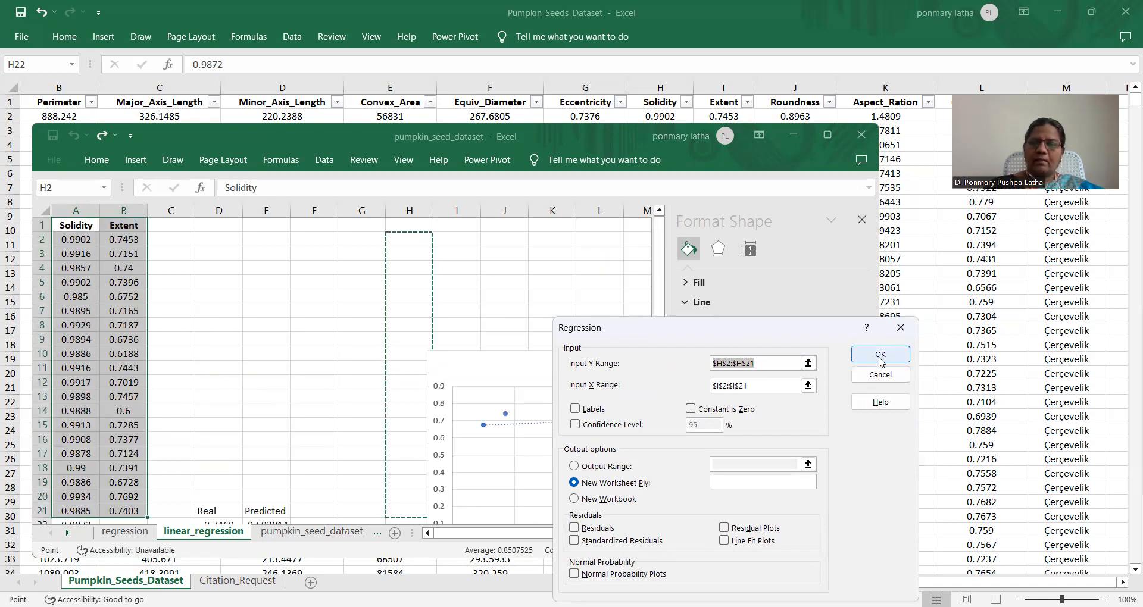
pyautogui.click(901, 327)
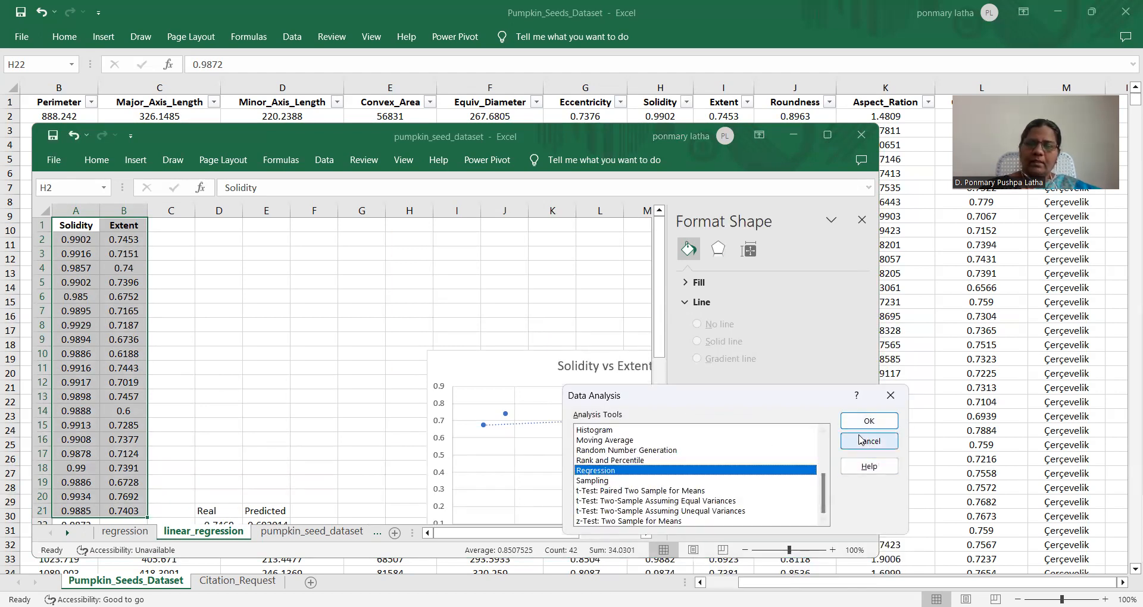
pyautogui.click(868, 422)
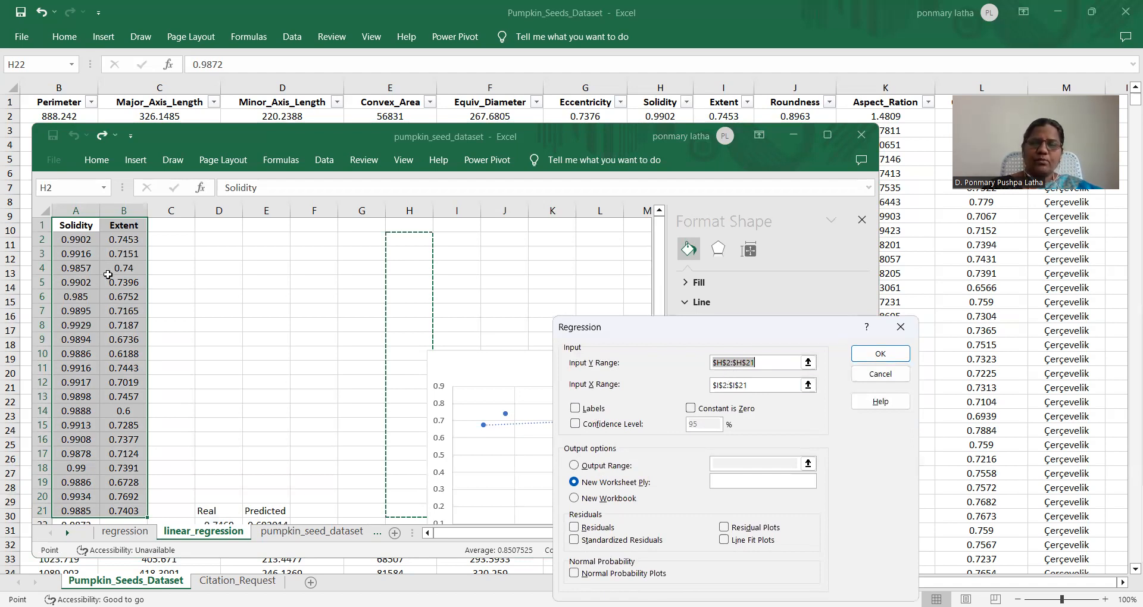
# - Set the regression's Input Y Range to the Solidity values in $A$2:$A$21
pyautogui.scroll(-2, 97, 496)
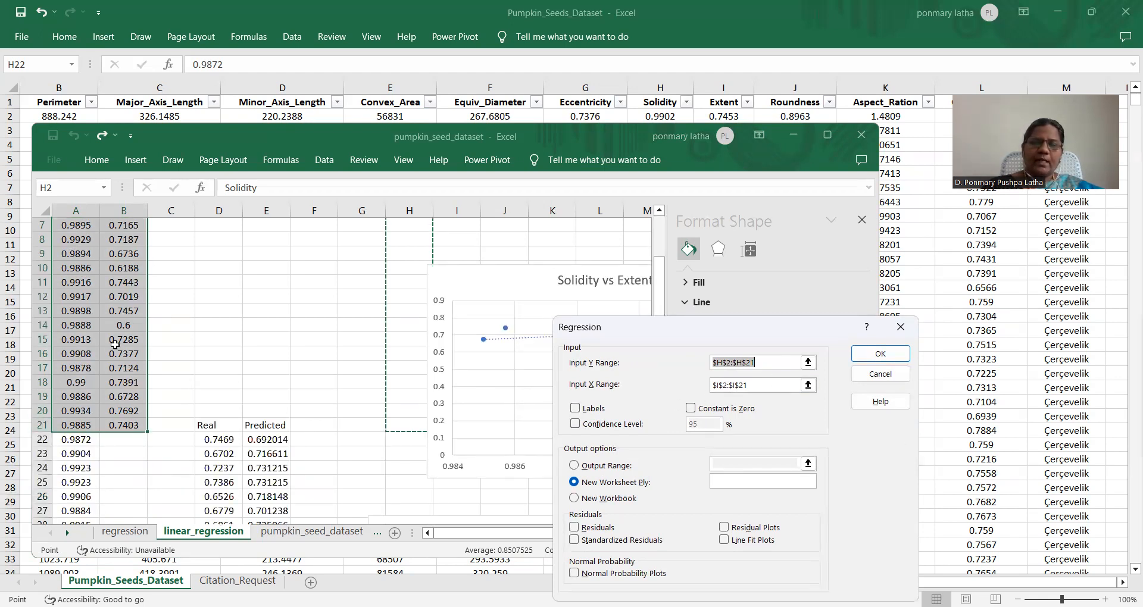
pyautogui.scroll(2, 131, 300)
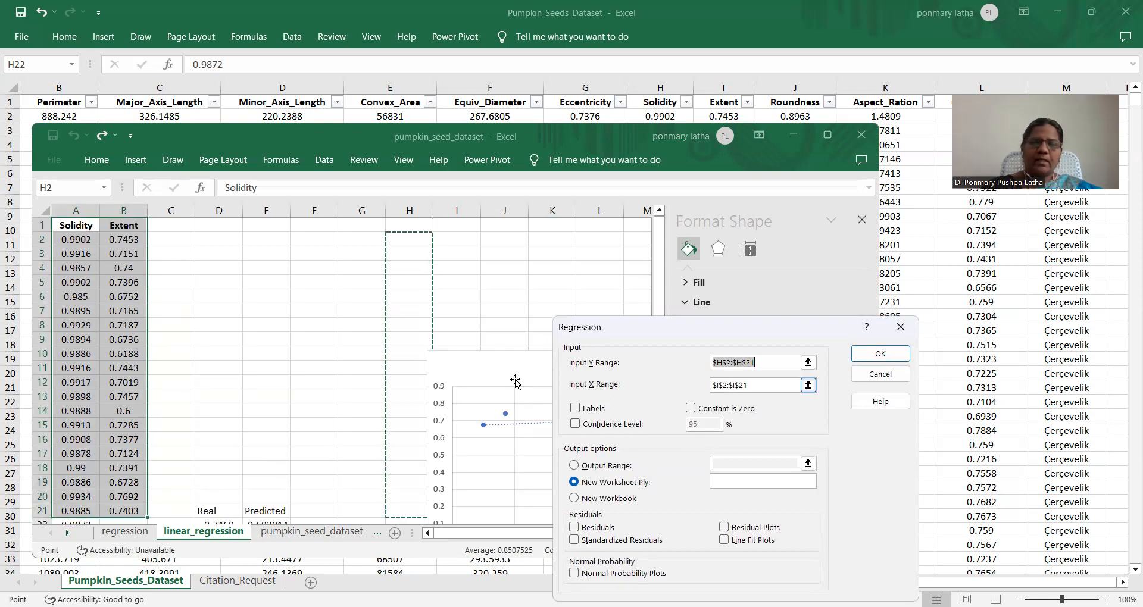
pyautogui.click(810, 362)
pyautogui.click(811, 362)
pyautogui.click(76, 240)
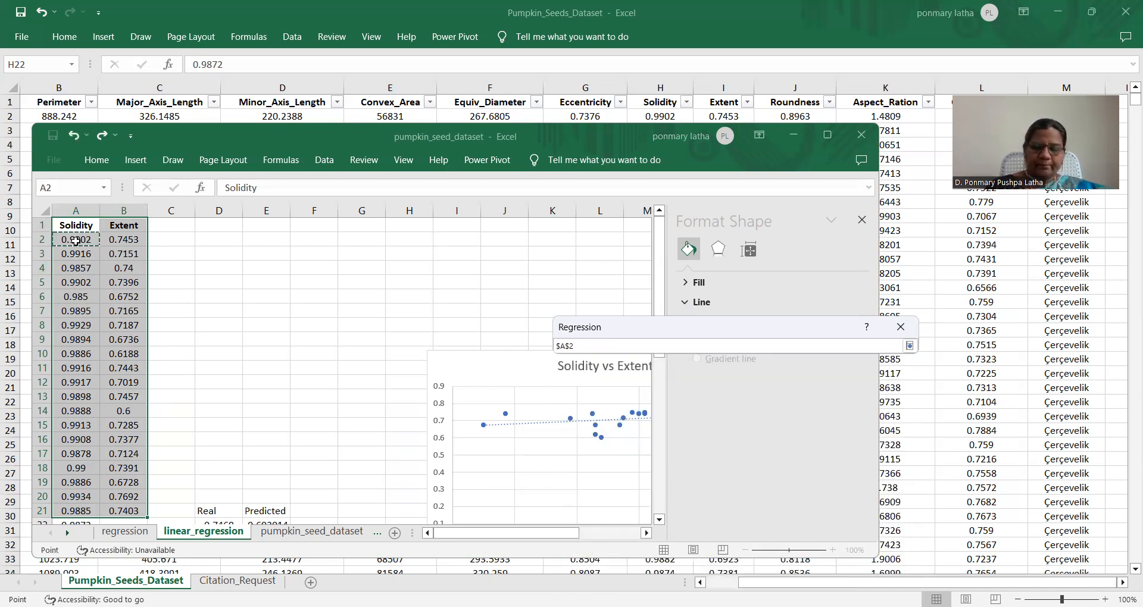
pyautogui.hotkey('shift', 'Down')
pyautogui.hotkey('shift', 'Down')
pyautogui.hotkey('shift', 'Down')
pyautogui.hotkey('shift', 'Down')
pyautogui.hotkey('shift', 'Down')
pyautogui.hotkey('shift', 'Down')
pyautogui.hotkey('shift', 'Down')
pyautogui.hotkey('shift', 'Down')
pyautogui.hotkey('shift', 'Down')
pyautogui.hotkey('shift', 'Down')
pyautogui.hotkey('shift', 'Down')
pyautogui.hotkey('shift', 'Down')
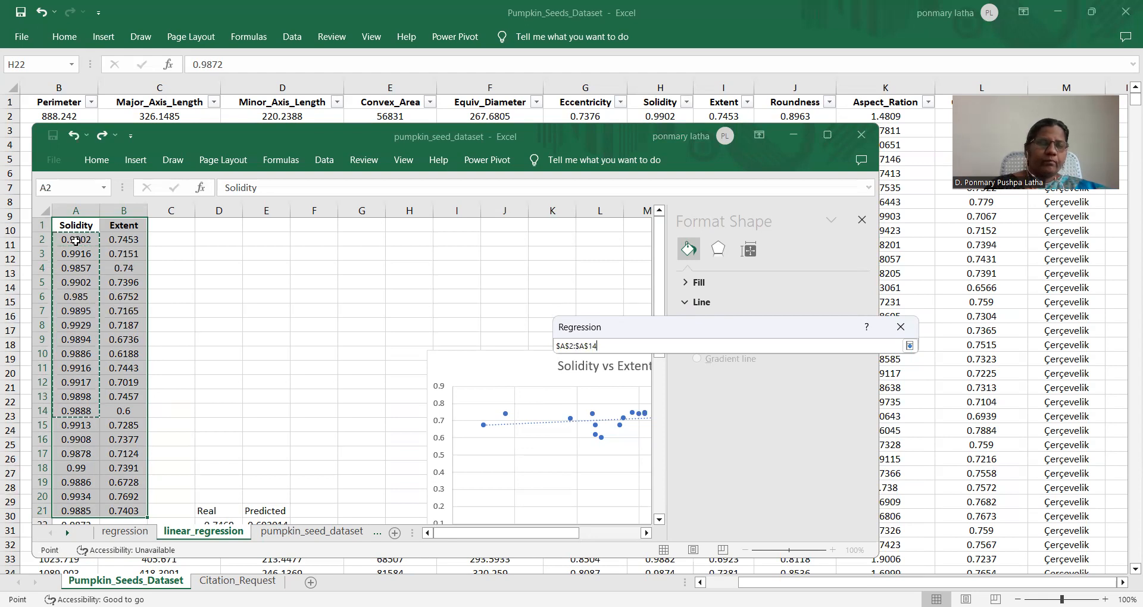
pyautogui.hotkey('shift', 'Down')
pyautogui.hotkey('shift', 'Down')
pyautogui.hotkey('shift', 'Down')
pyautogui.hotkey('shift', 'Down')
pyautogui.hotkey('shift', 'Down')
pyautogui.hotkey('shift', 'Down')
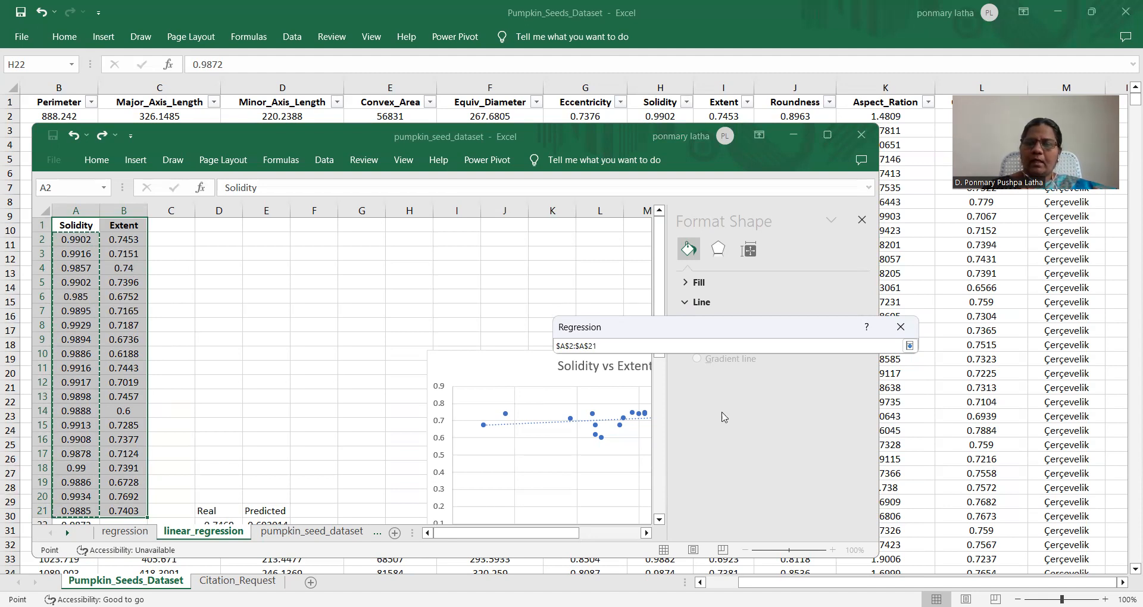
pyautogui.click(910, 345)
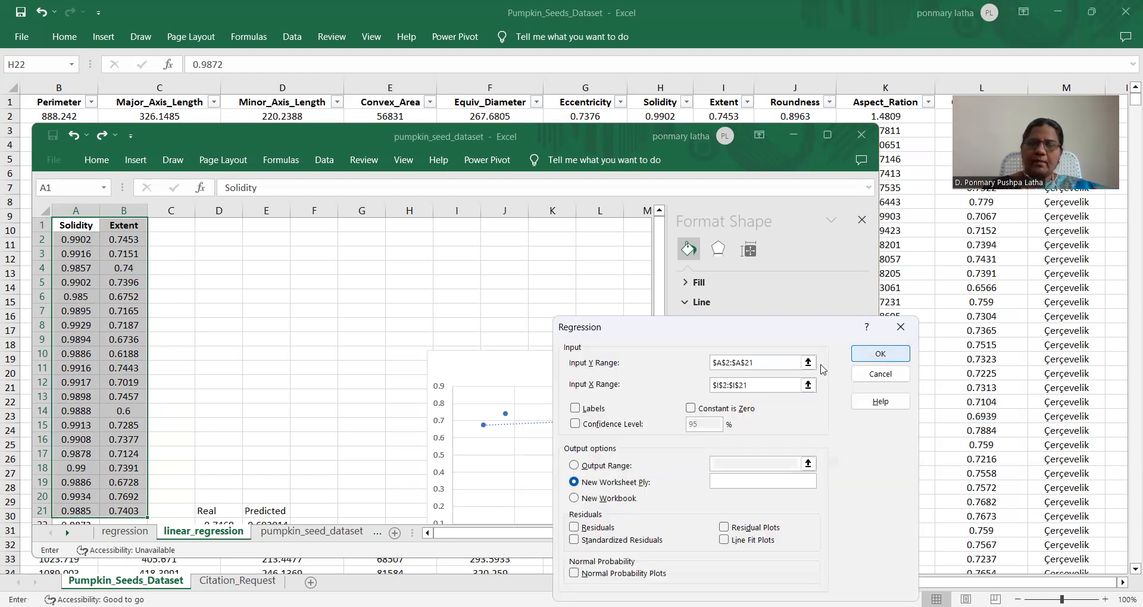
# - Set the regression's Input X Range to the Extent values in $B$2:$B$21
pyautogui.click(808, 385)
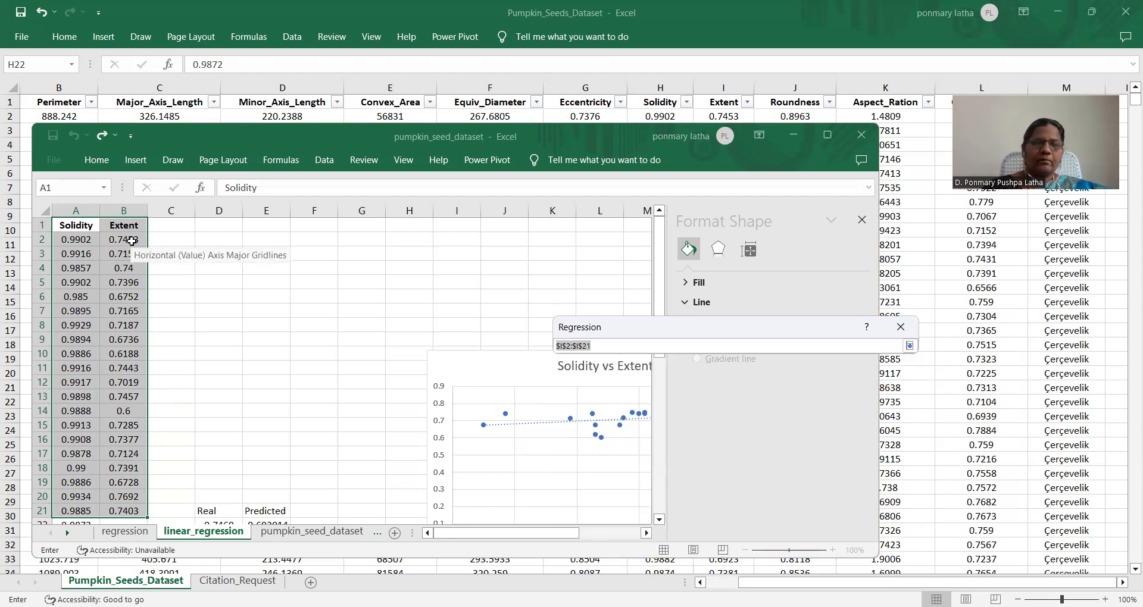
pyautogui.click(131, 240)
pyautogui.hotkey('shift', 'Down')
pyautogui.hotkey('shift', 'Down')
pyautogui.hotkey('shift', 'Down')
pyautogui.hotkey('shift', 'Down')
pyautogui.hotkey('shift', 'Down')
pyautogui.hotkey('shift', 'Down')
pyautogui.hotkey('shift', 'Down')
pyautogui.hotkey('shift', 'Down')
pyautogui.hotkey('shift', 'Down')
pyautogui.hotkey('shift', 'Down')
pyautogui.hotkey('shift', 'Down')
pyautogui.hotkey('shift', 'Down')
pyautogui.hotkey('shift', 'Down')
pyautogui.hotkey('shift', 'Down')
pyautogui.hotkey('shift', 'Down')
pyautogui.hotkey('shift', 'Down')
pyautogui.hotkey('shift', 'Down')
pyautogui.hotkey('shift', 'Down')
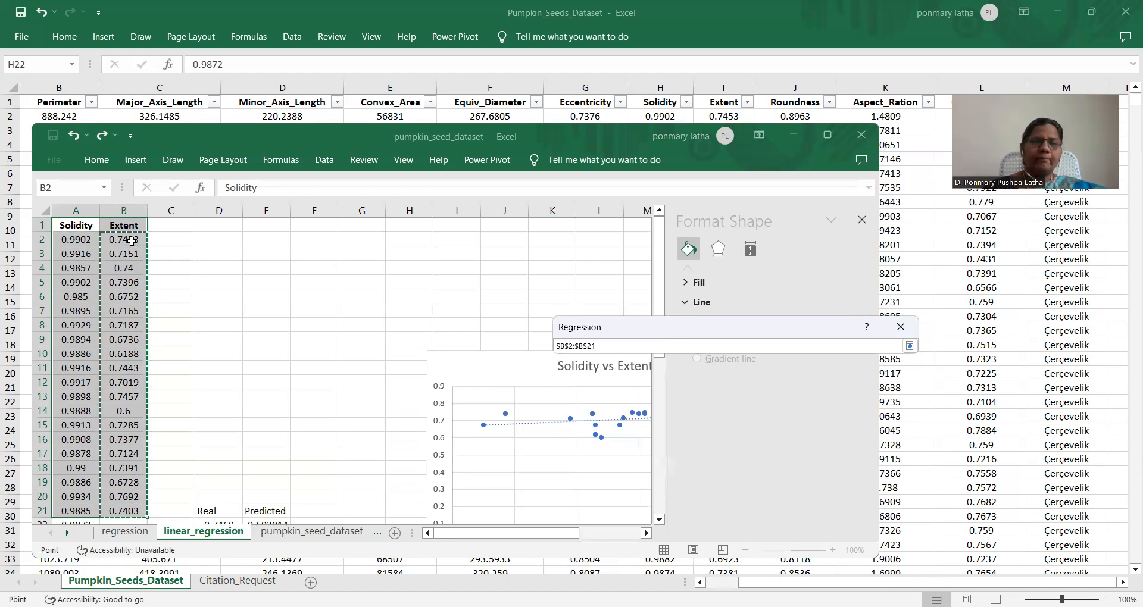
pyautogui.click(910, 346)
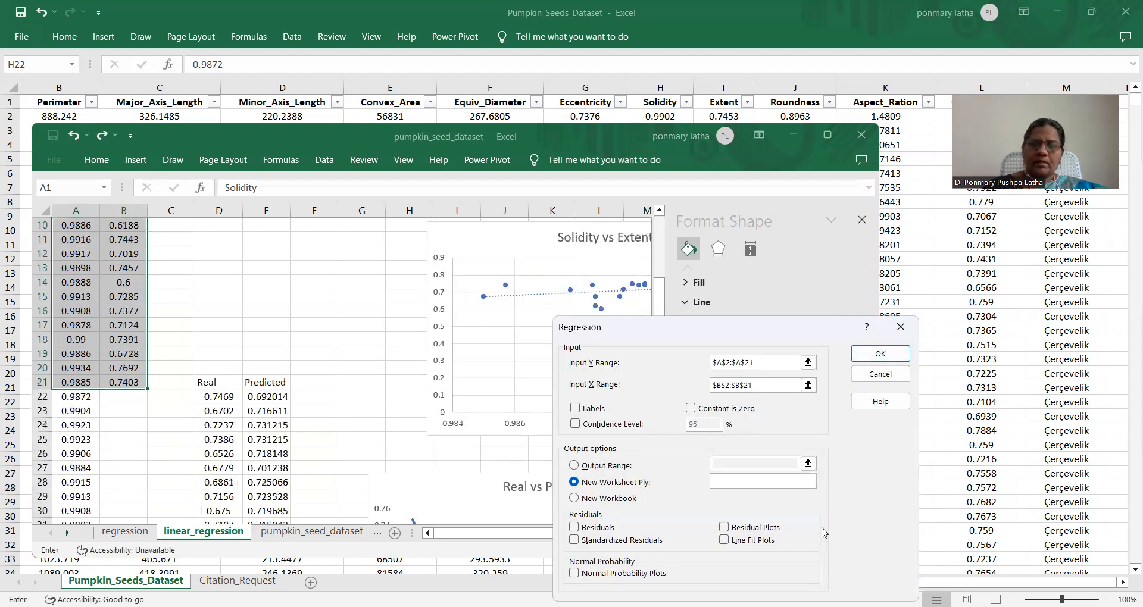
# - Run the regression with output to a new worksheet and autofit column A of the summary output
pyautogui.click(880, 354)
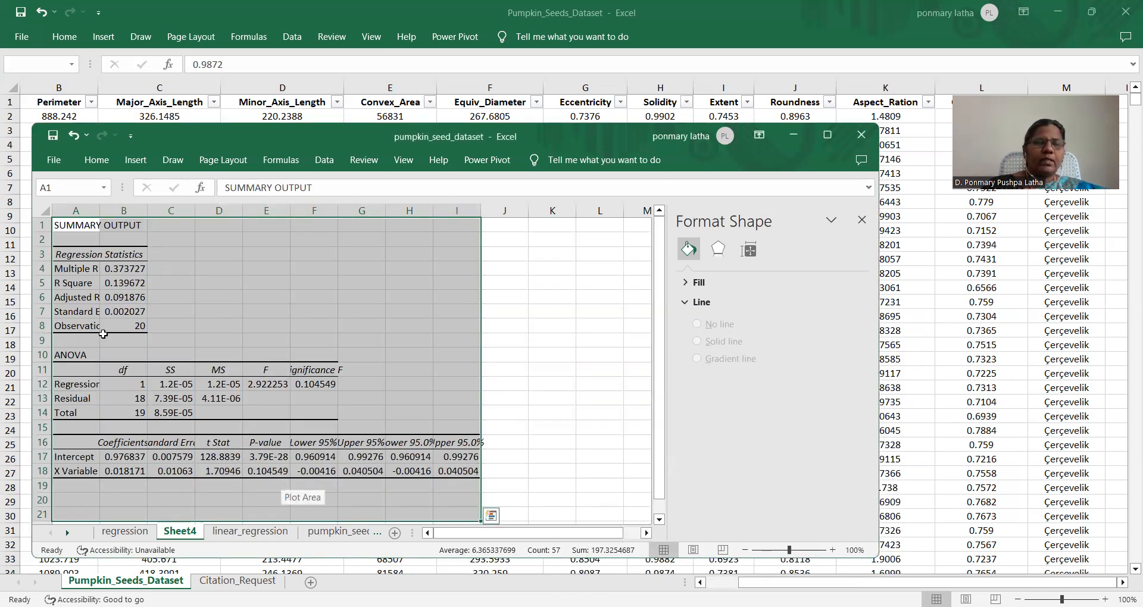
pyautogui.doubleClick(96, 210)
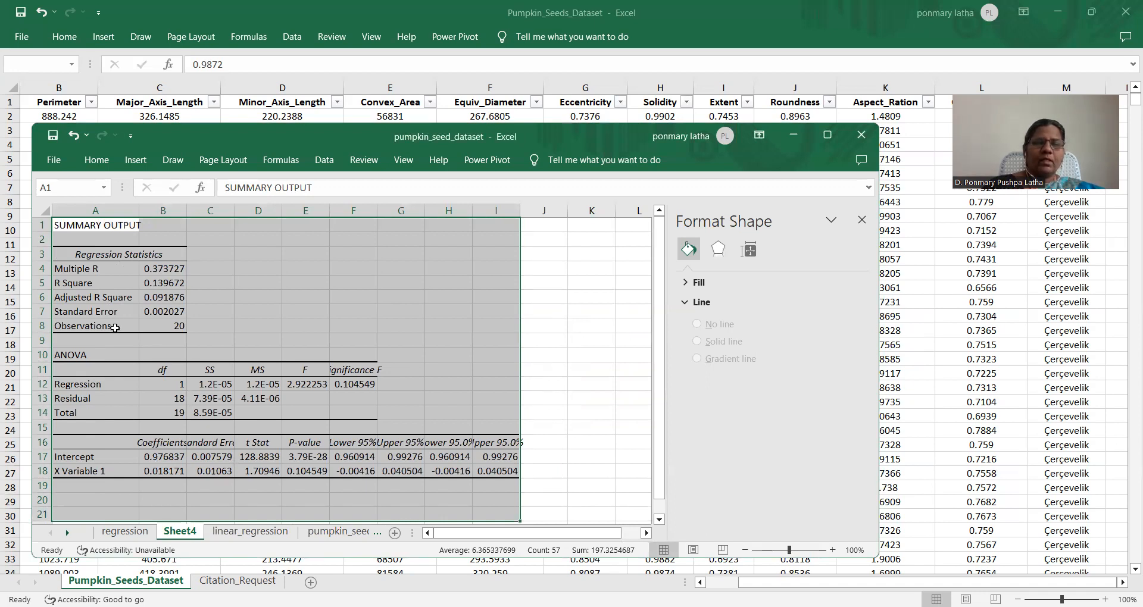
# - Review the summary output on the existing regression sheet and return to the data at the start of linear_regression
pyautogui.click(125, 531)
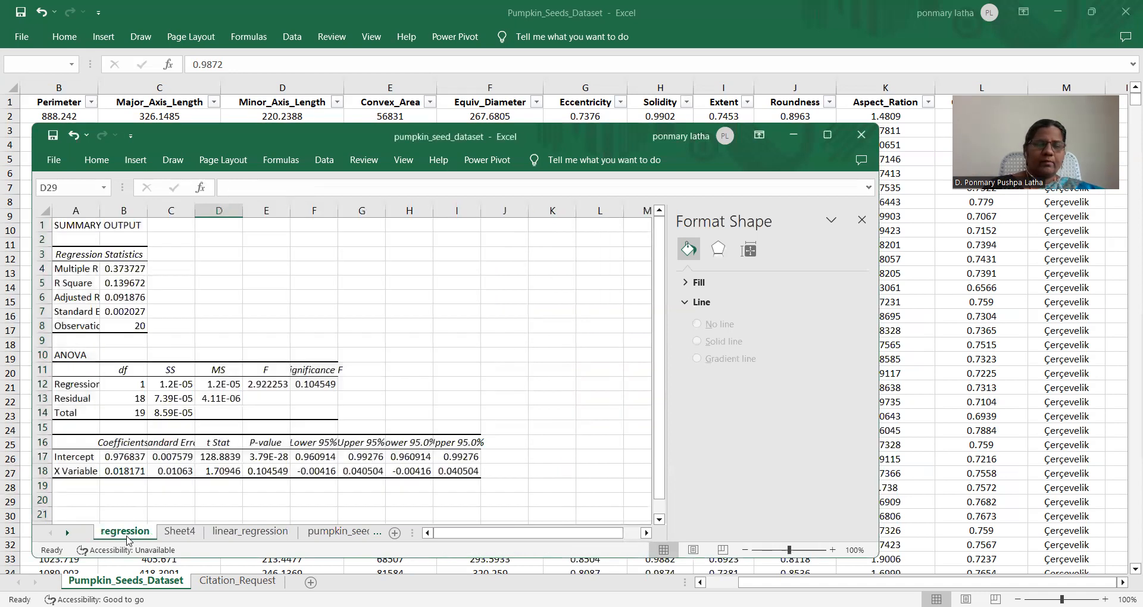
pyautogui.click(260, 540)
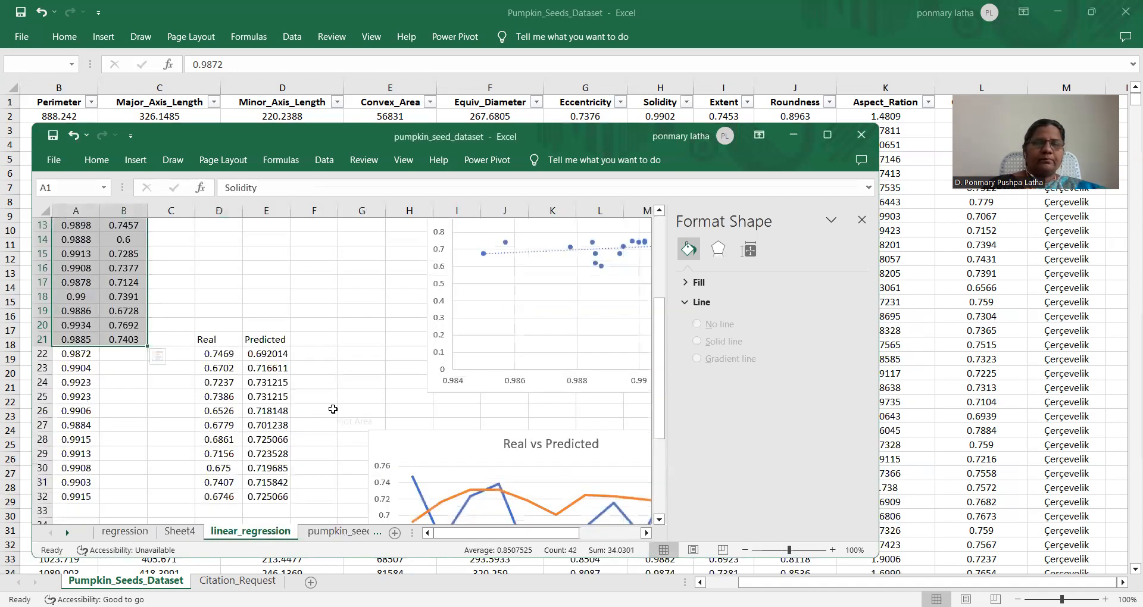
pyautogui.scroll(4, 332, 409)
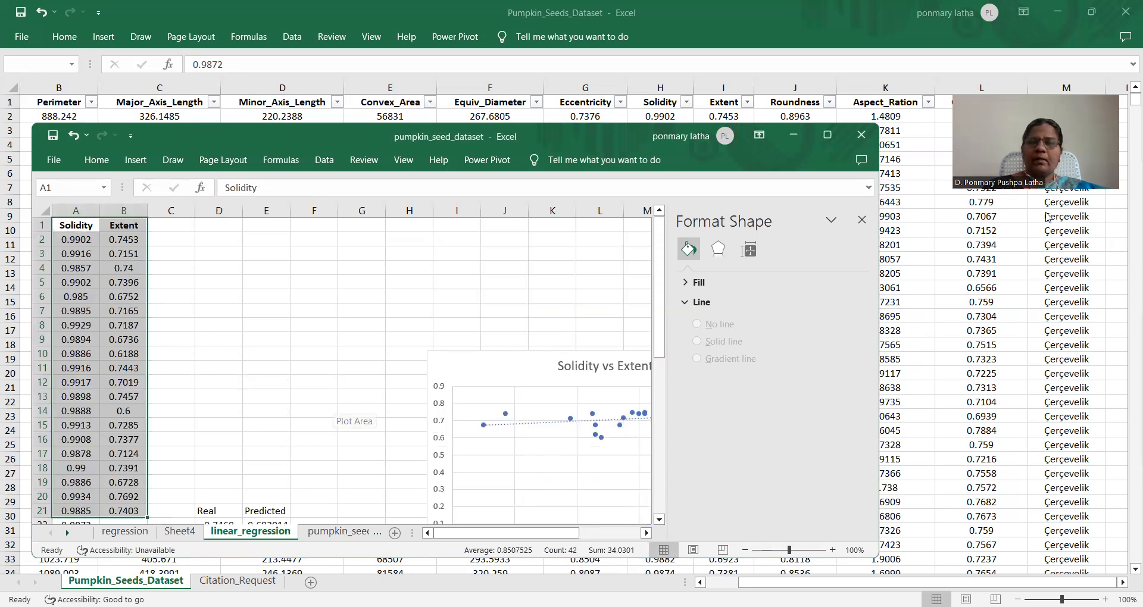
# - Insert a scatter chart of the Solidity and Extent data in A1:B21 and place it beside the data, above the Real and Predicted table
pyautogui.click(831, 137)
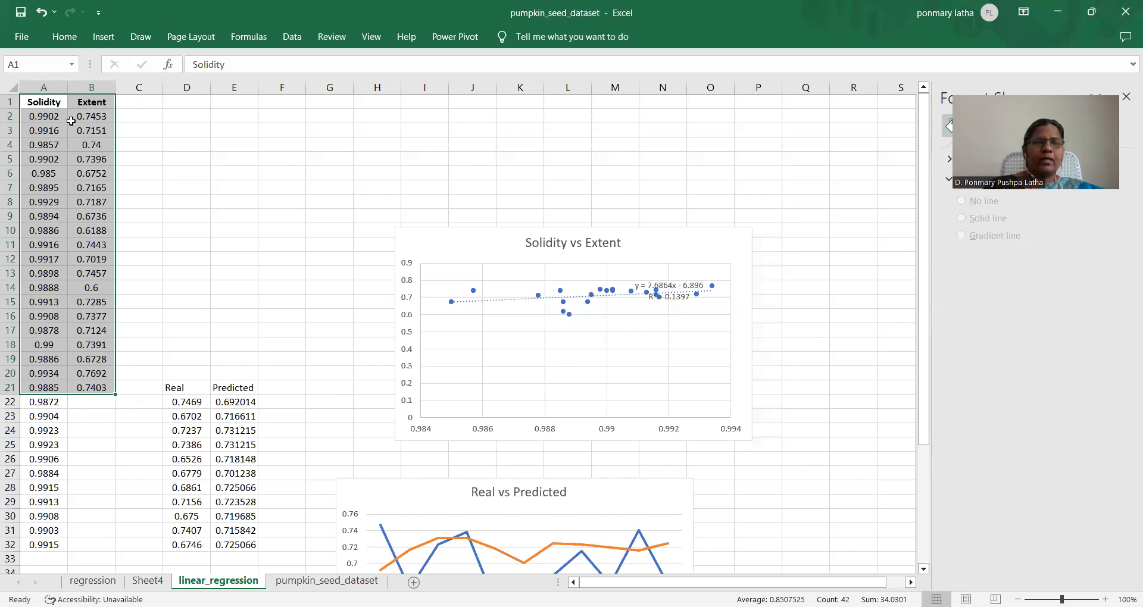
pyautogui.click(38, 105)
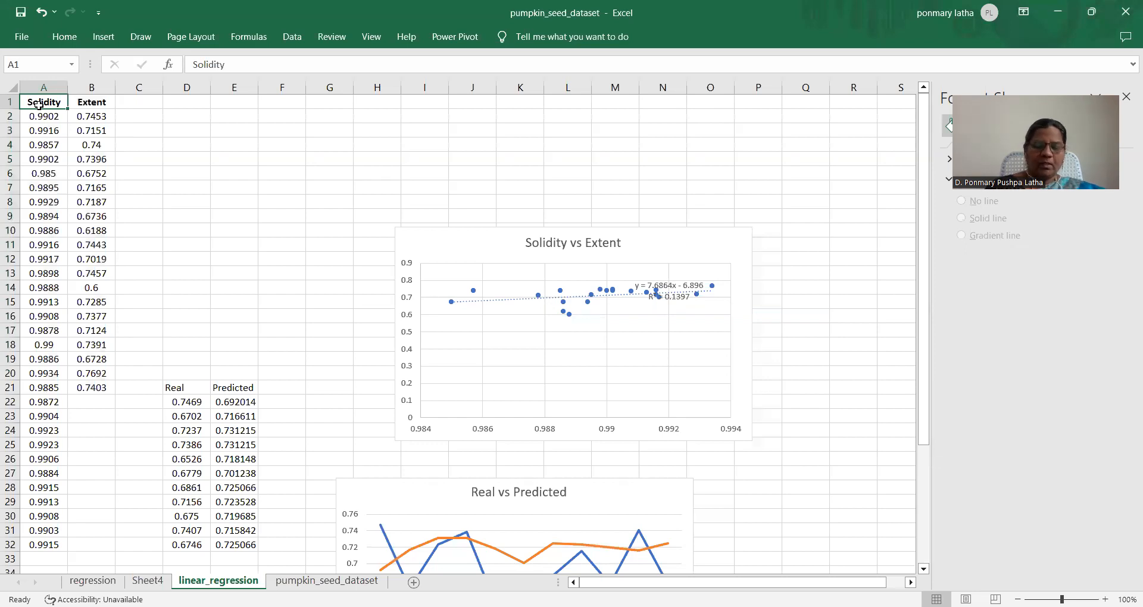
pyautogui.hotkey('shift', 'Down')
pyautogui.hotkey('shift', 'Down')
pyautogui.hotkey('shift', 'Down')
pyautogui.hotkey('shift', 'Down')
pyautogui.hotkey('shift', 'Down')
pyautogui.hotkey('shift', 'Down')
pyautogui.hotkey('shift', 'Down')
pyautogui.hotkey('shift', 'Down')
pyautogui.hotkey('shift', 'Down')
pyautogui.hotkey('shift', 'Down')
pyautogui.hotkey('shift', 'Down')
pyautogui.hotkey('shift', 'Down')
pyautogui.hotkey('shift', 'Down')
pyautogui.hotkey('shift', 'Down')
pyautogui.hotkey('shift', 'Down')
pyautogui.hotkey('shift', 'Down')
pyautogui.hotkey('shift', 'Down')
pyautogui.hotkey('shift', 'Down')
pyautogui.hotkey('shift', 'Down')
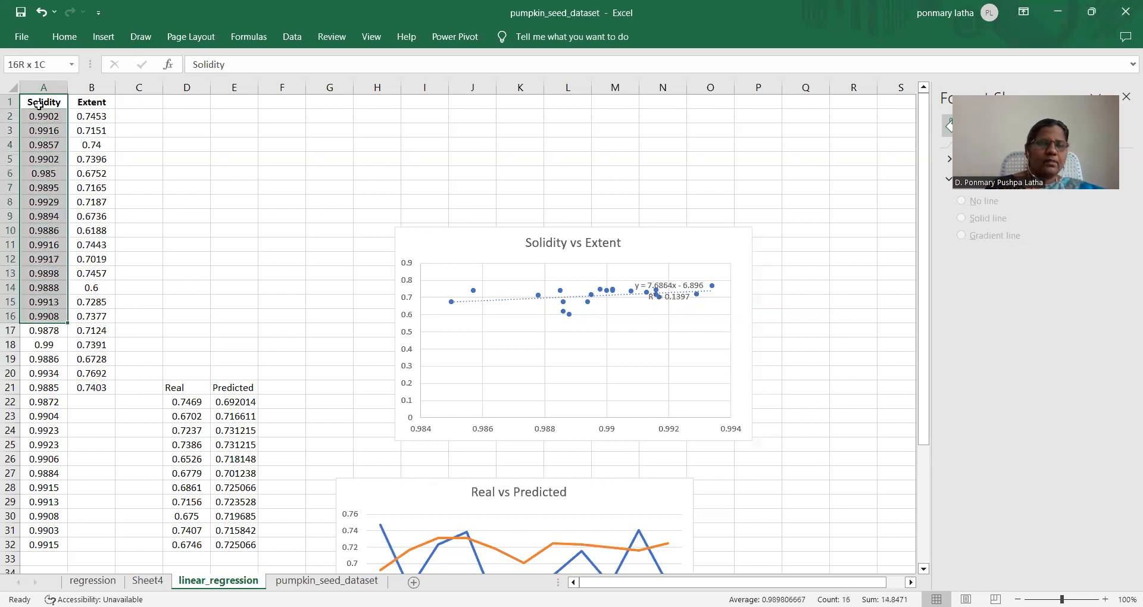
pyautogui.hotkey('shift', 'Down')
pyautogui.hotkey('shift', 'Right')
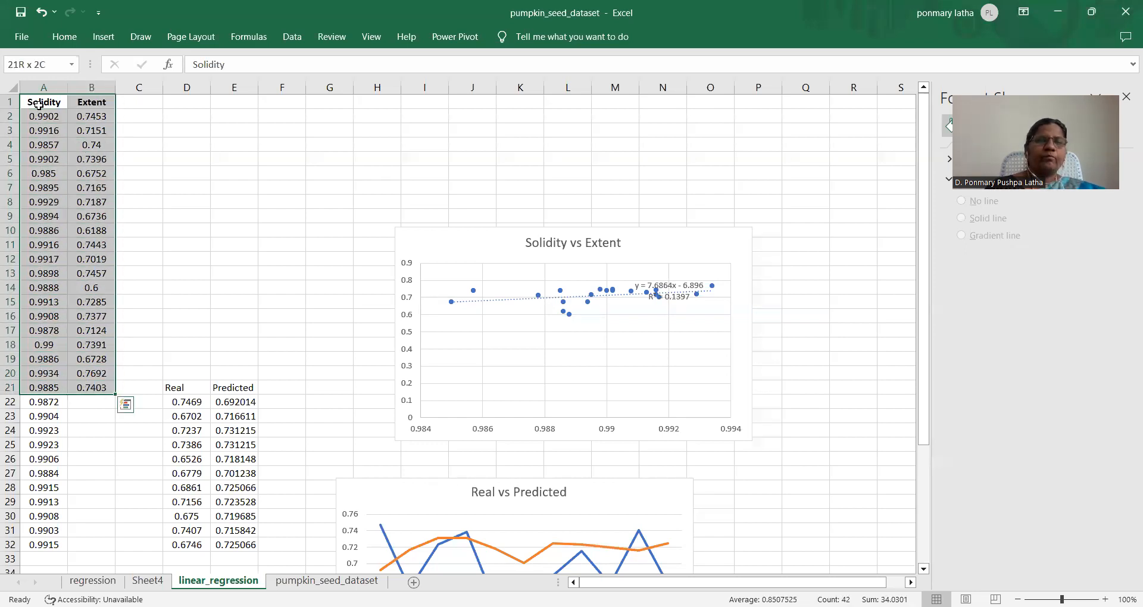
pyautogui.click(105, 40)
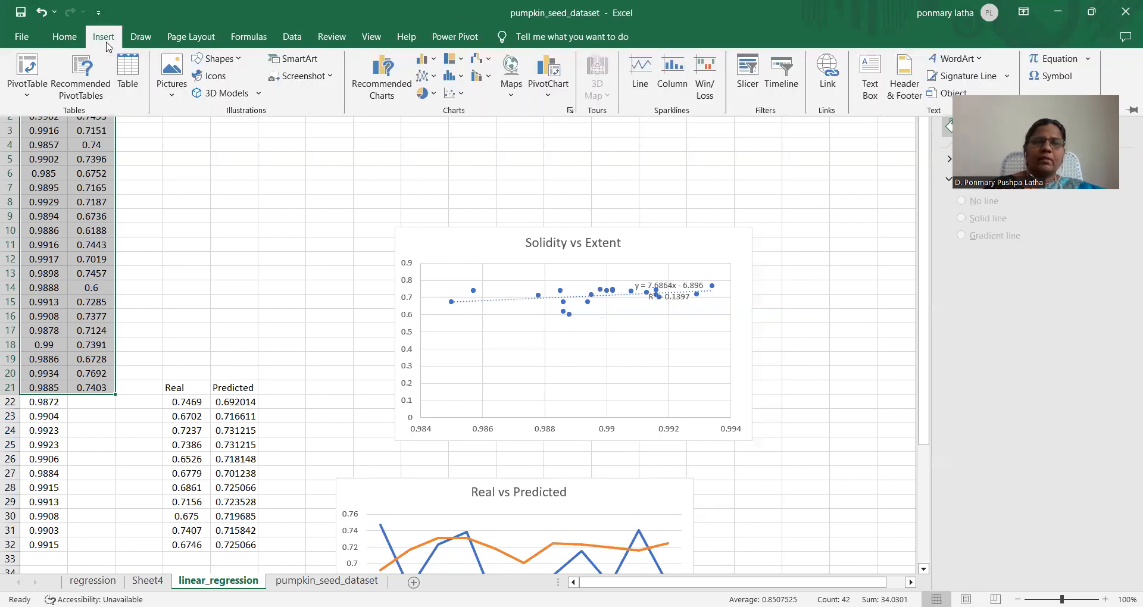
pyautogui.click(449, 95)
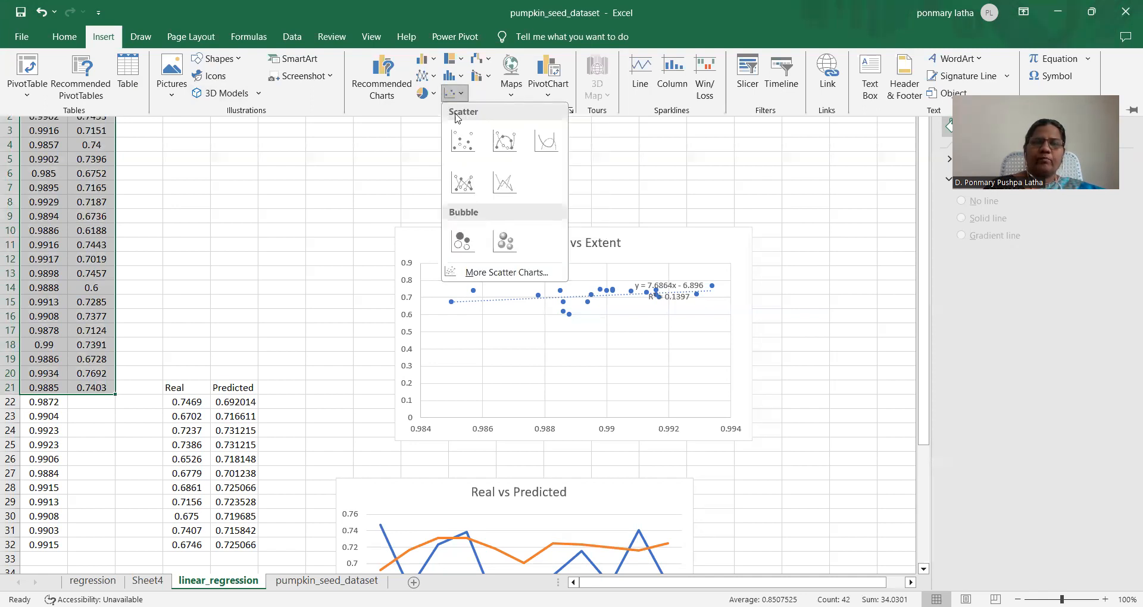
pyautogui.click(464, 146)
pyautogui.moveTo(532, 255)
pyautogui.mouseDown()
pyautogui.moveTo(691, 400)
pyautogui.moveTo(451, 169)
pyautogui.moveTo(382, 122)
pyautogui.mouseUp()
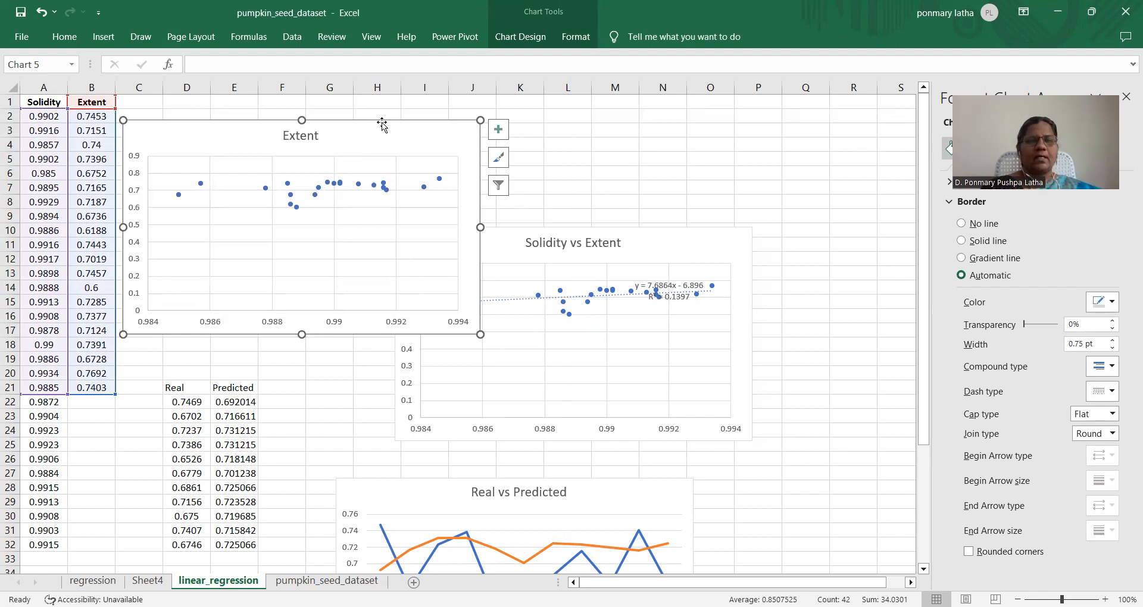
# - Change the title of the new scatter chart to "Solidity vs Extent"
pyautogui.click(301, 134)
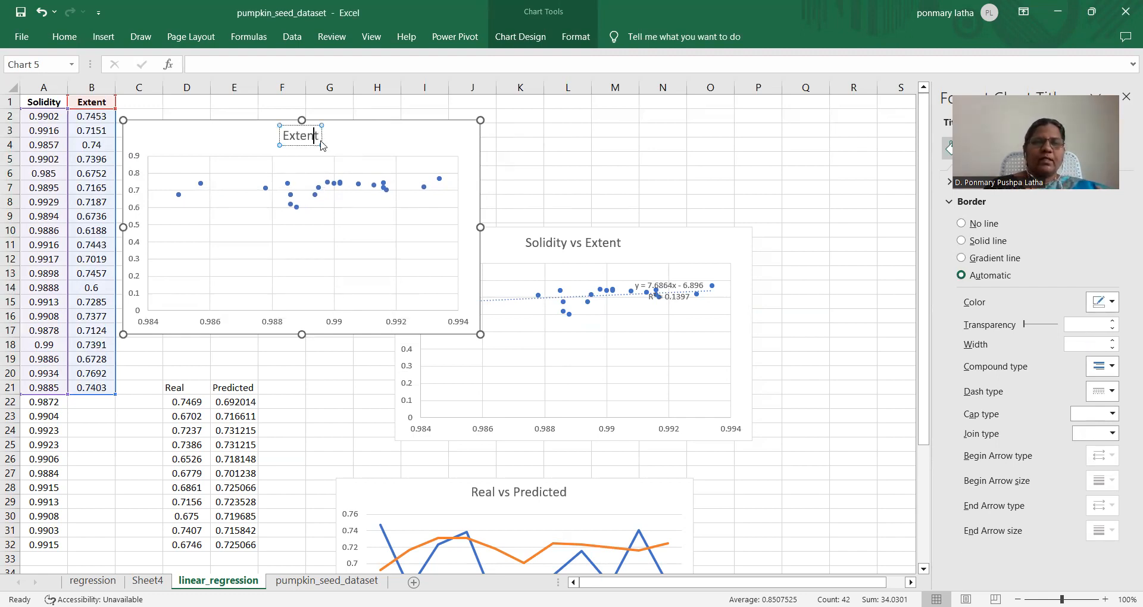
pyautogui.click(317, 136)
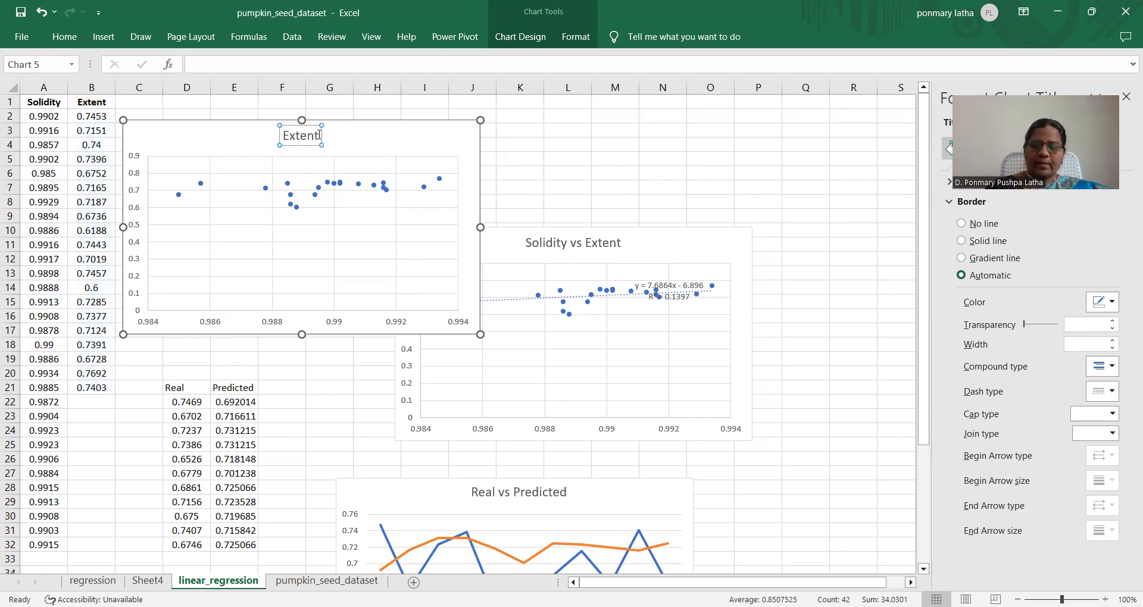
pyautogui.press('BackSpace')
pyautogui.press('BackSpace')
pyautogui.press('BackSpace')
pyautogui.press('BackSpace')
pyautogui.press('BackSpace')
pyautogui.press('BackSpace')
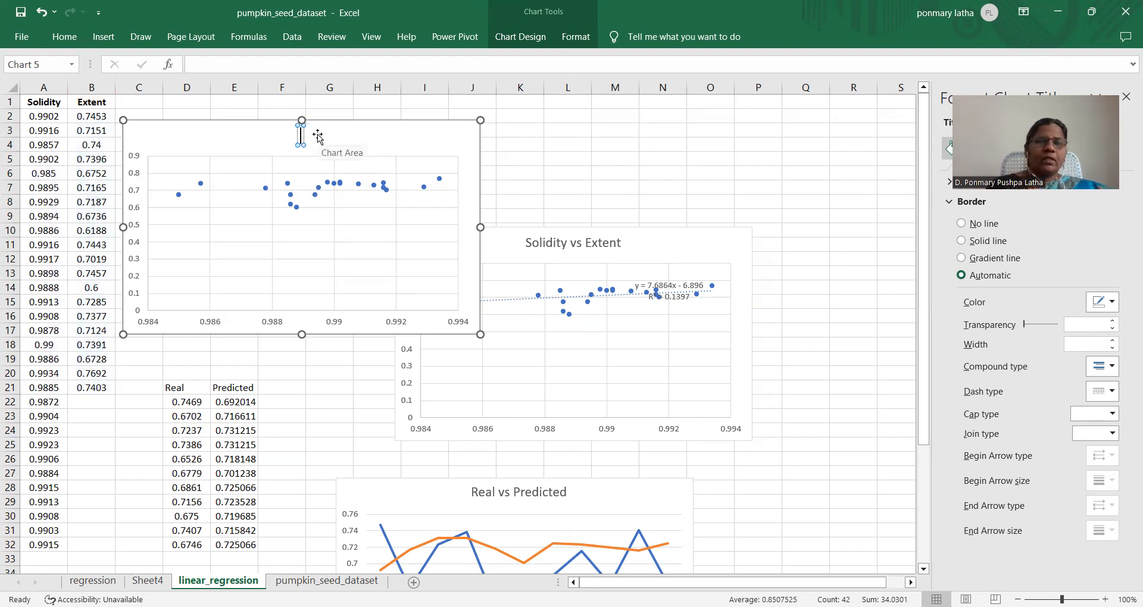
pyautogui.write('Solid')
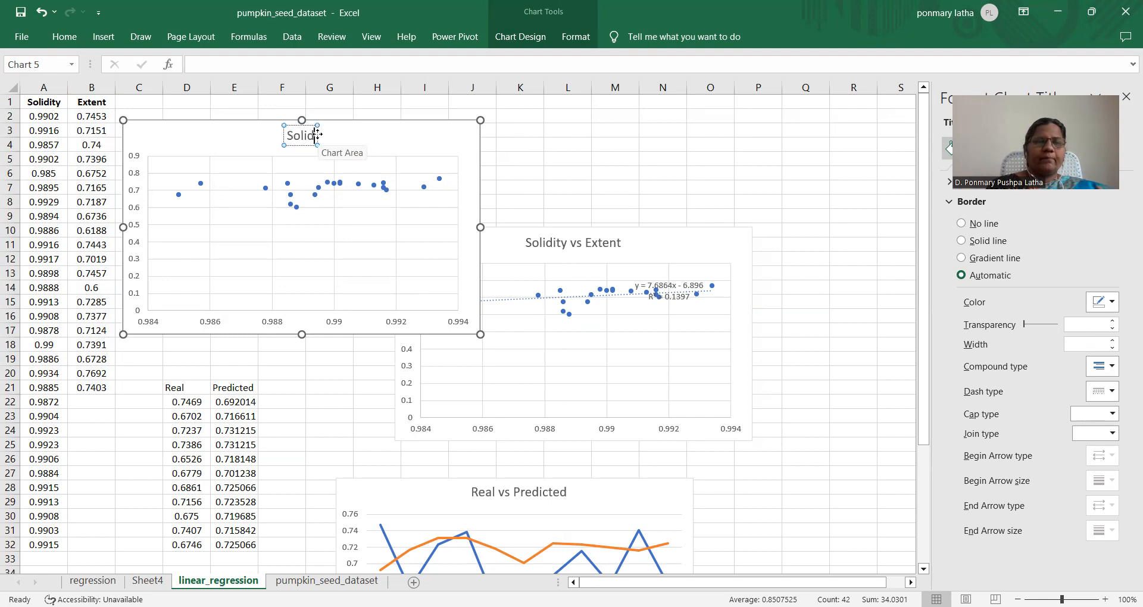
pyautogui.write('ity vs')
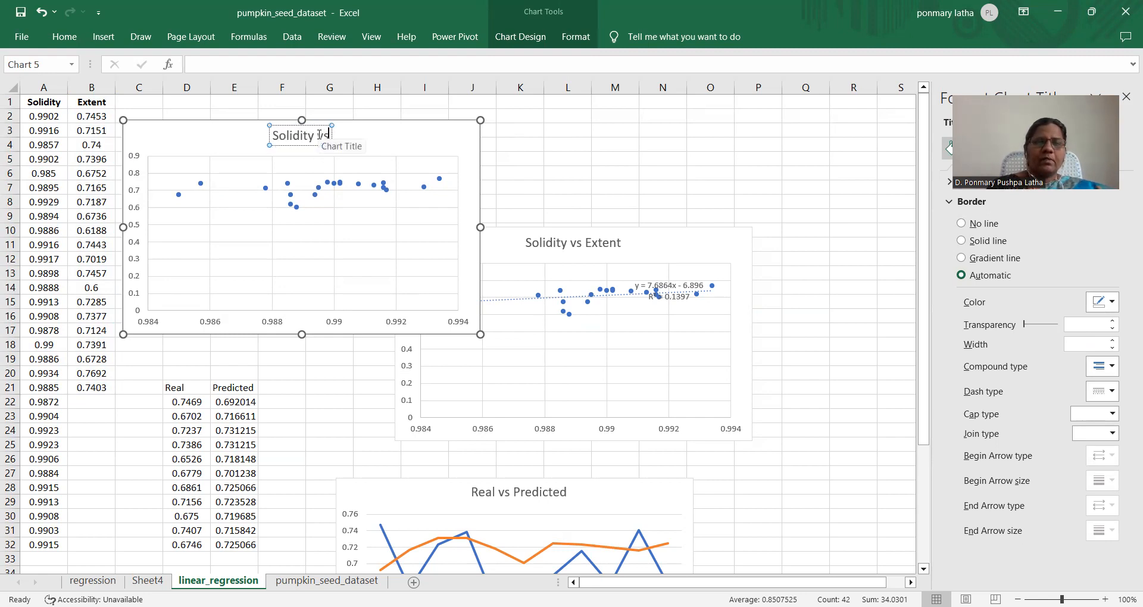
pyautogui.write(' Exte')
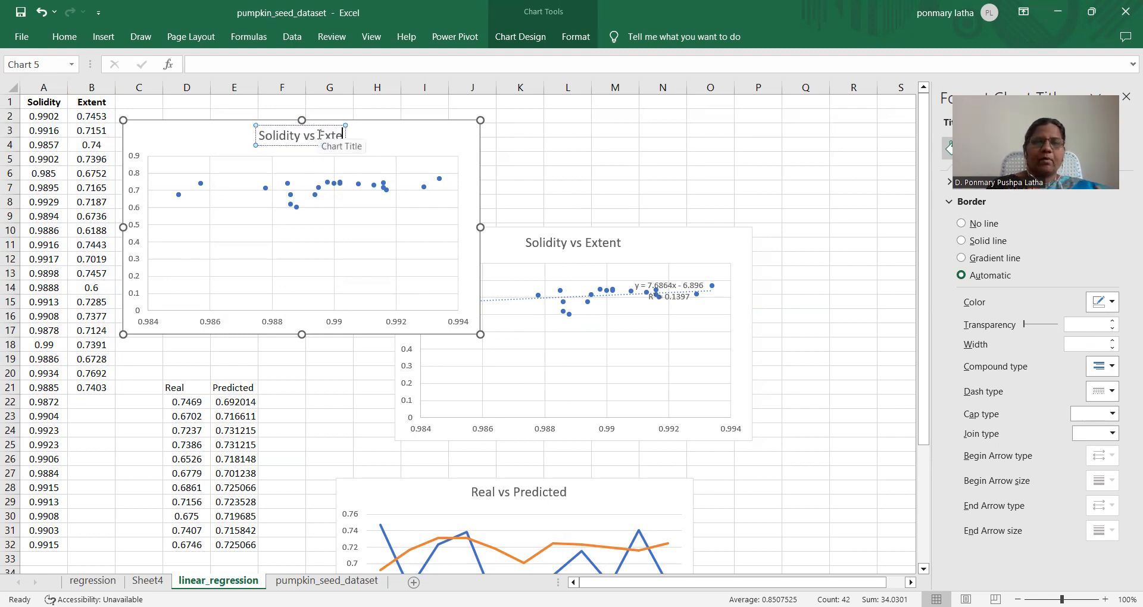
pyautogui.write('nt')
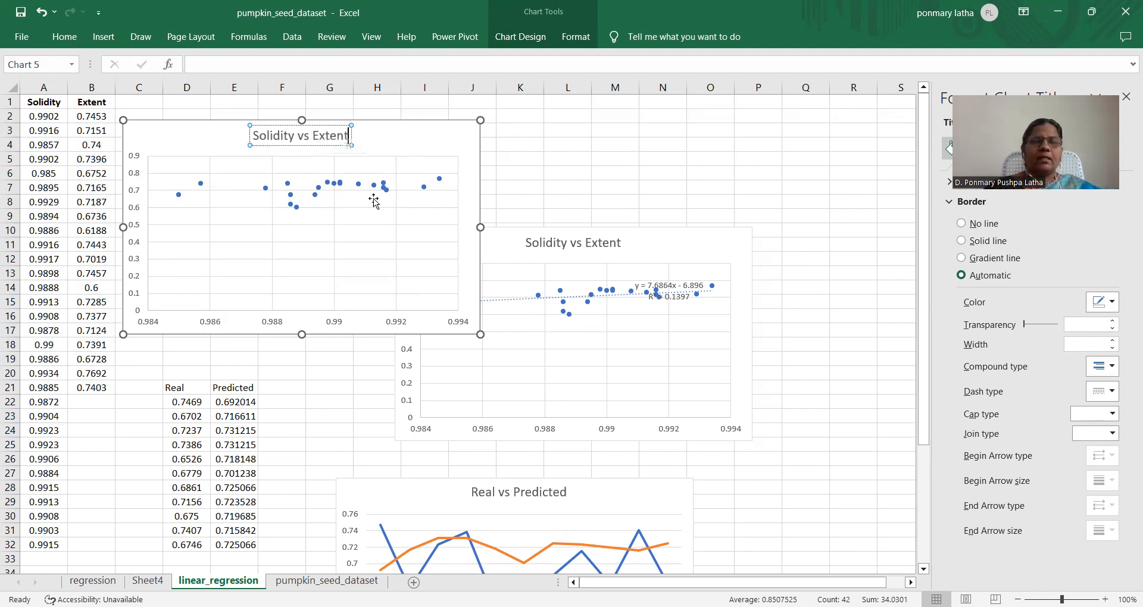
# - Add a linear trendline to the new chart's Extent series with its equation and R-squared value displayed, and place that label below the points
pyautogui.click(342, 180)
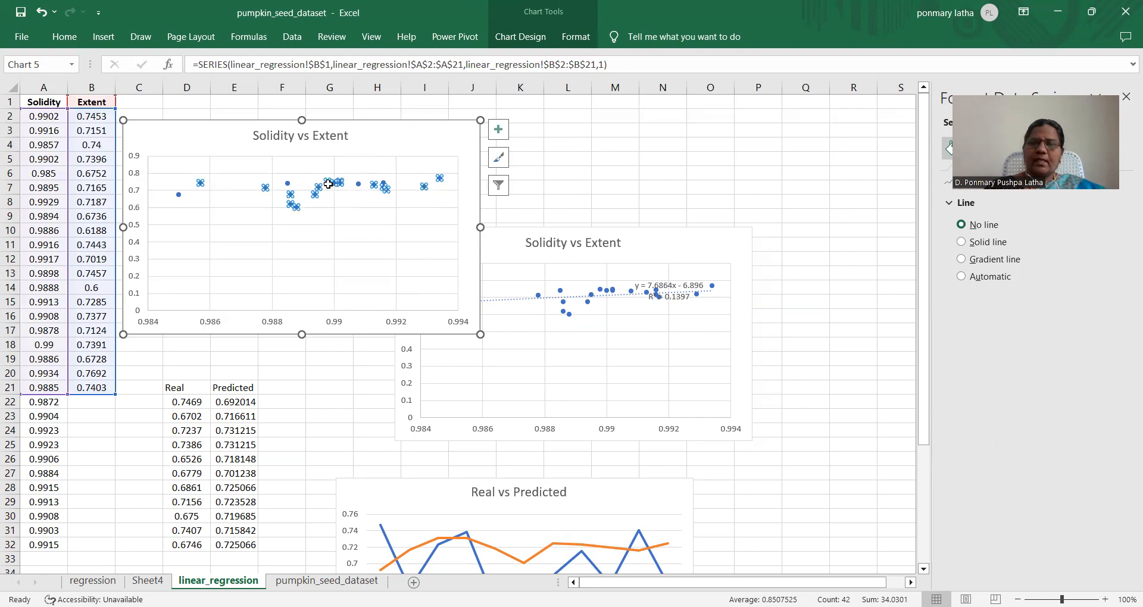
pyautogui.rightClick(330, 187)
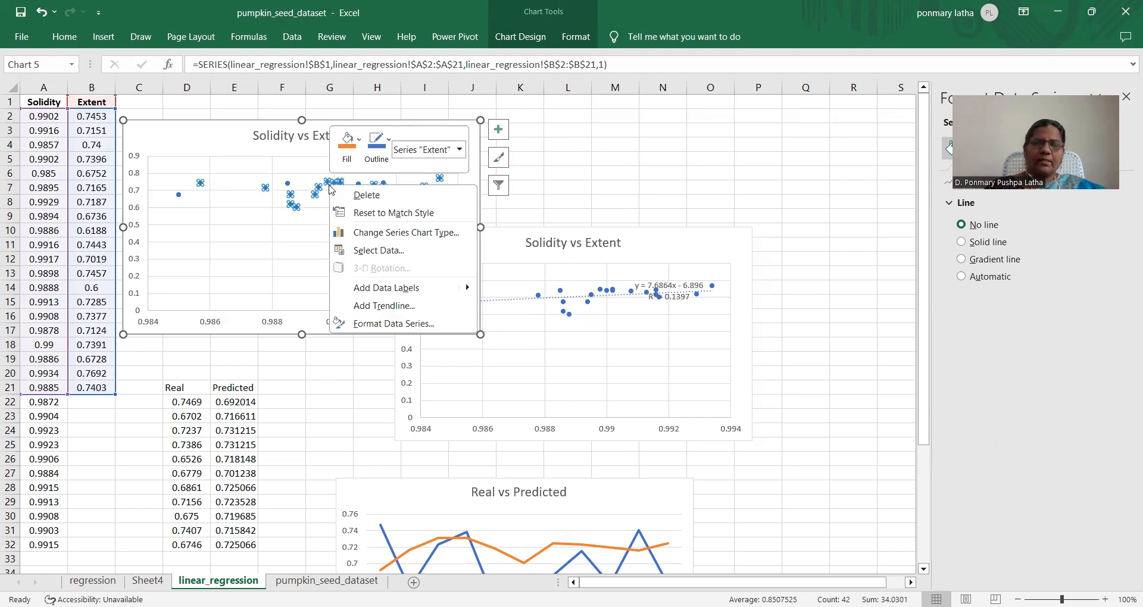
pyautogui.click(375, 305)
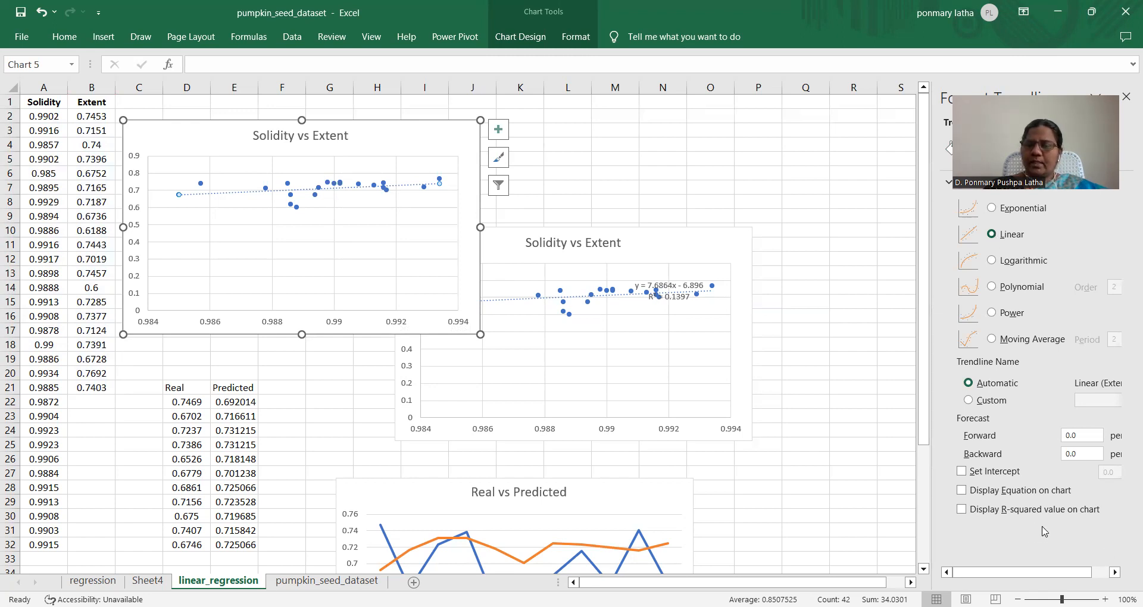
pyautogui.click(961, 491)
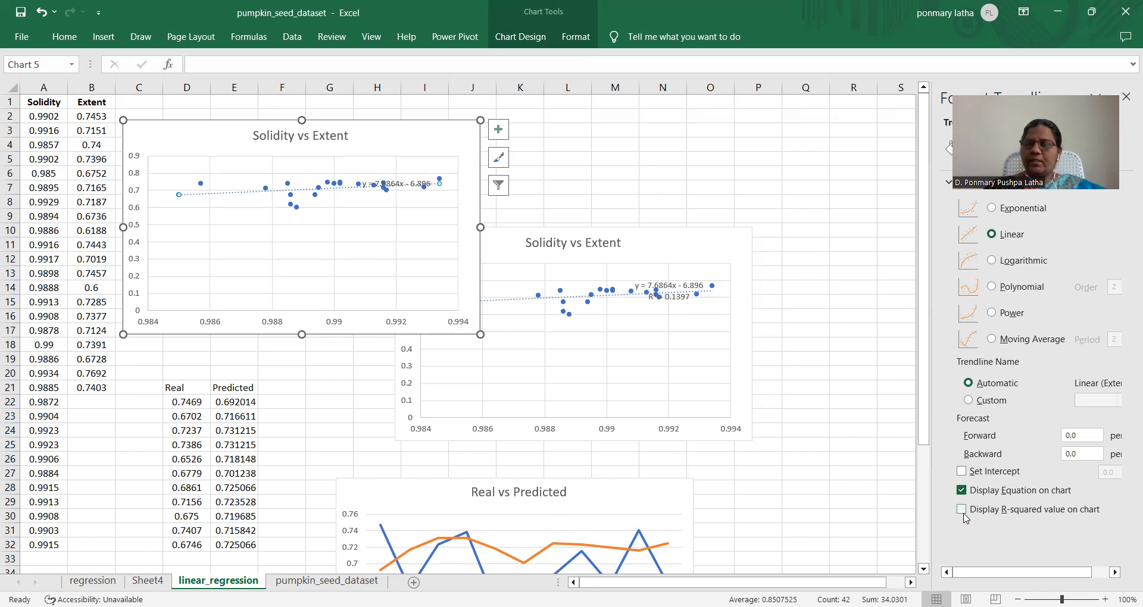
pyautogui.click(962, 511)
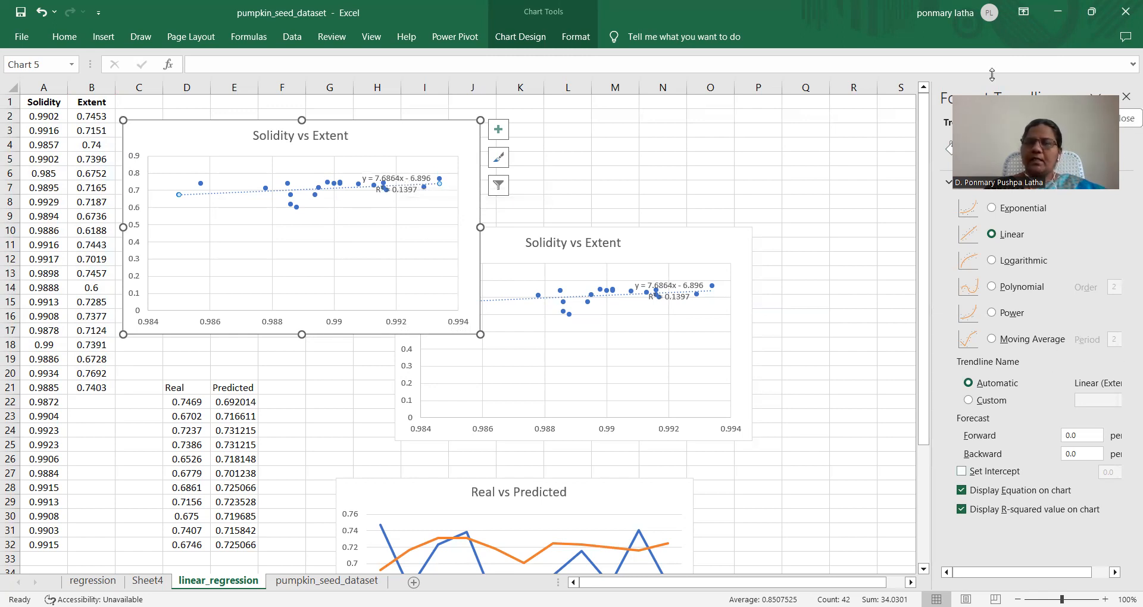
pyautogui.click(1126, 99)
pyautogui.moveTo(389, 184); pyautogui.dragTo(389, 221)
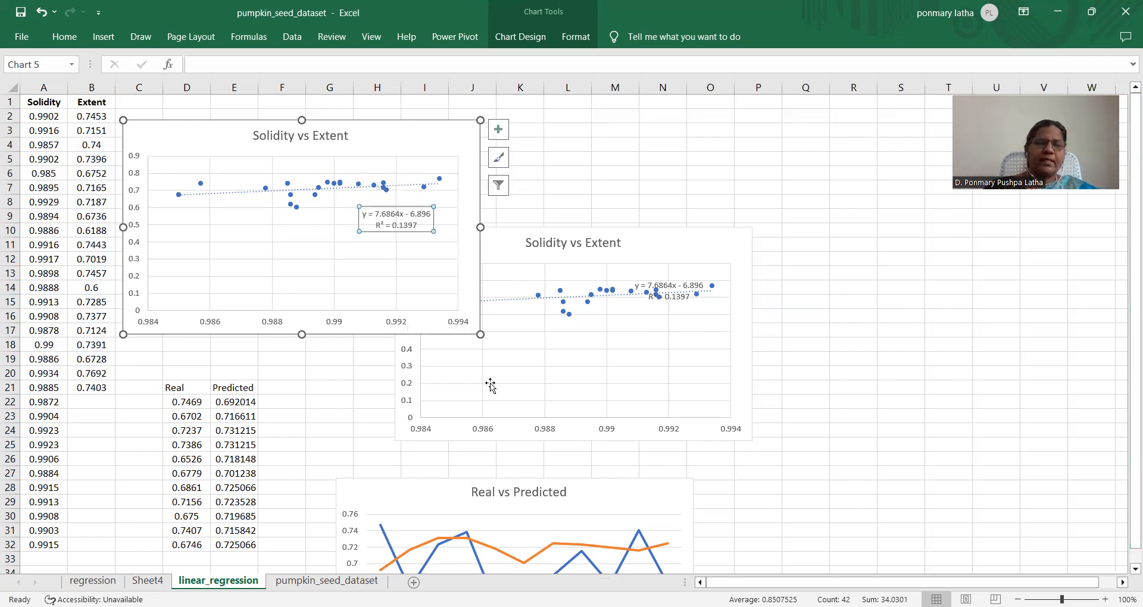
# - Copy the Solidity and Extent values in H22:I32 of the Pumpkin_Seeds_Dataset workbook and paste them at A38 of the linear_regression sheet
pyautogui.scroll(-3, 369, 437)
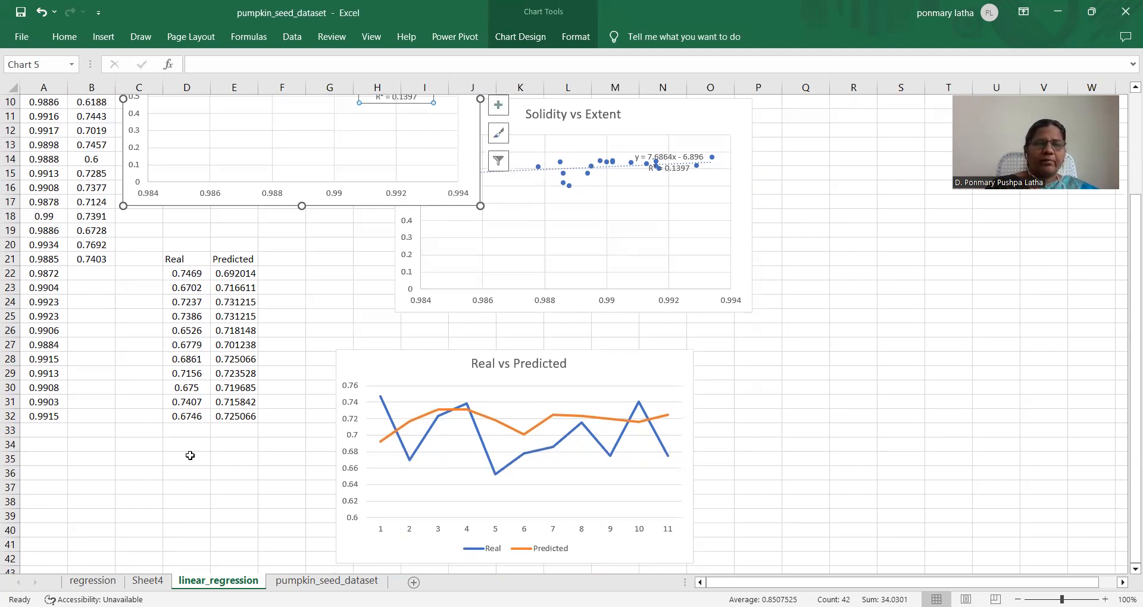
pyautogui.scroll(1, 289, 417)
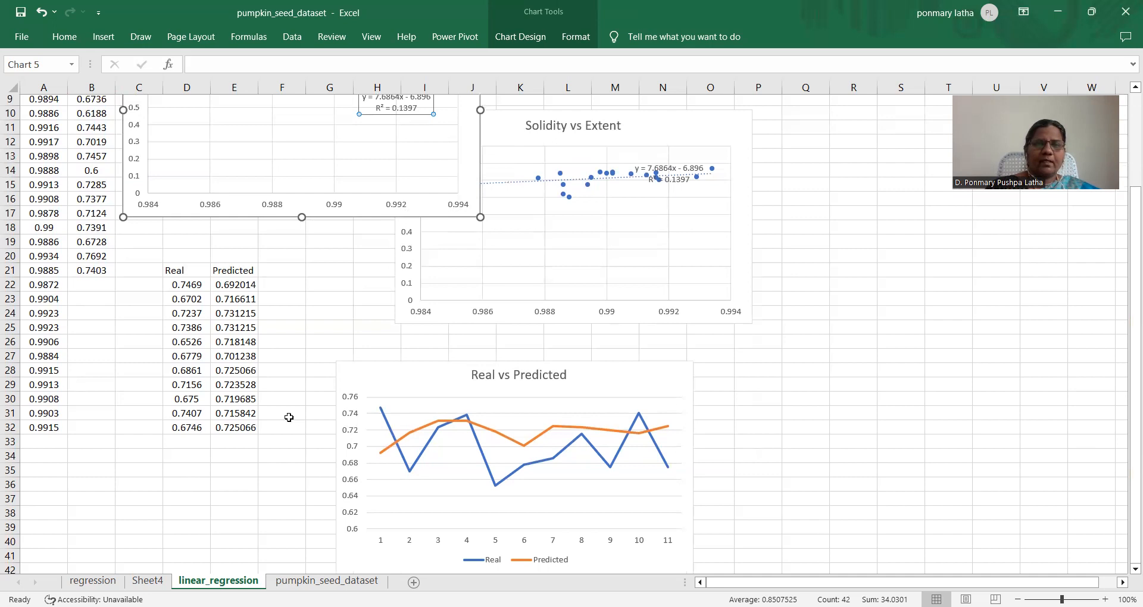
pyautogui.scroll(3, 289, 417)
pyautogui.scroll(-2, 303, 410)
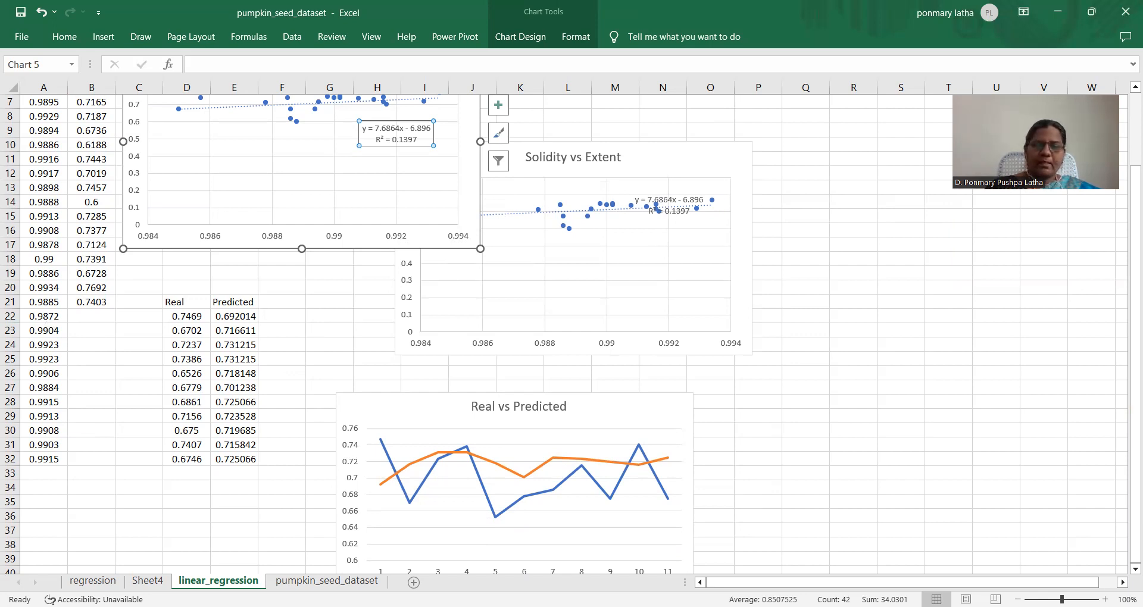
pyautogui.hotkey('alt', 'Tab')
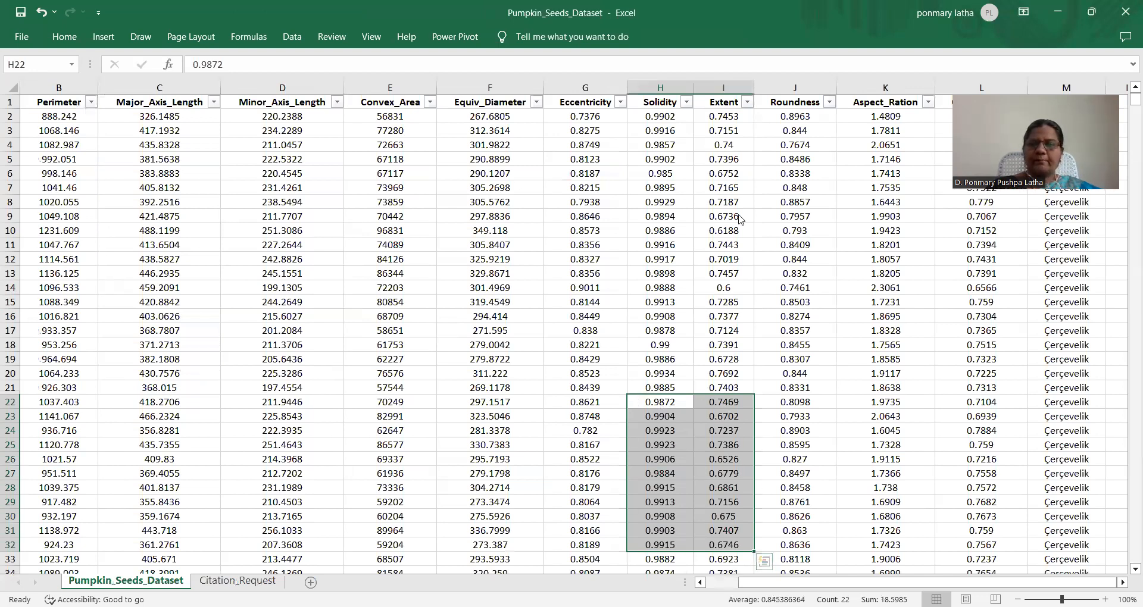
pyautogui.rightClick(721, 422)
pyautogui.click(752, 109)
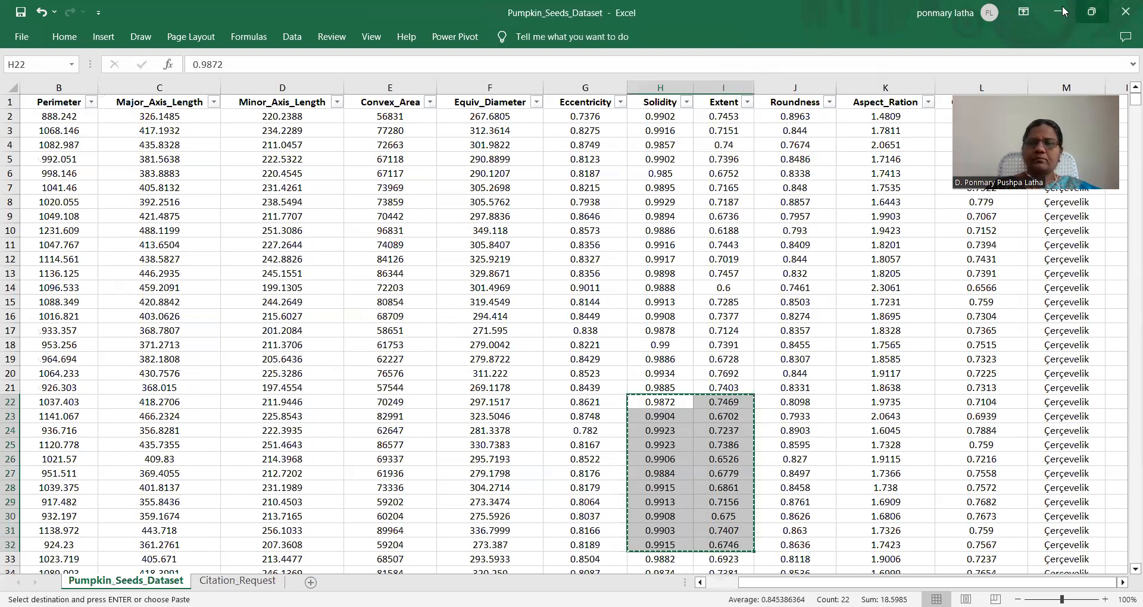
pyautogui.hotkey('alt', 'Tab')
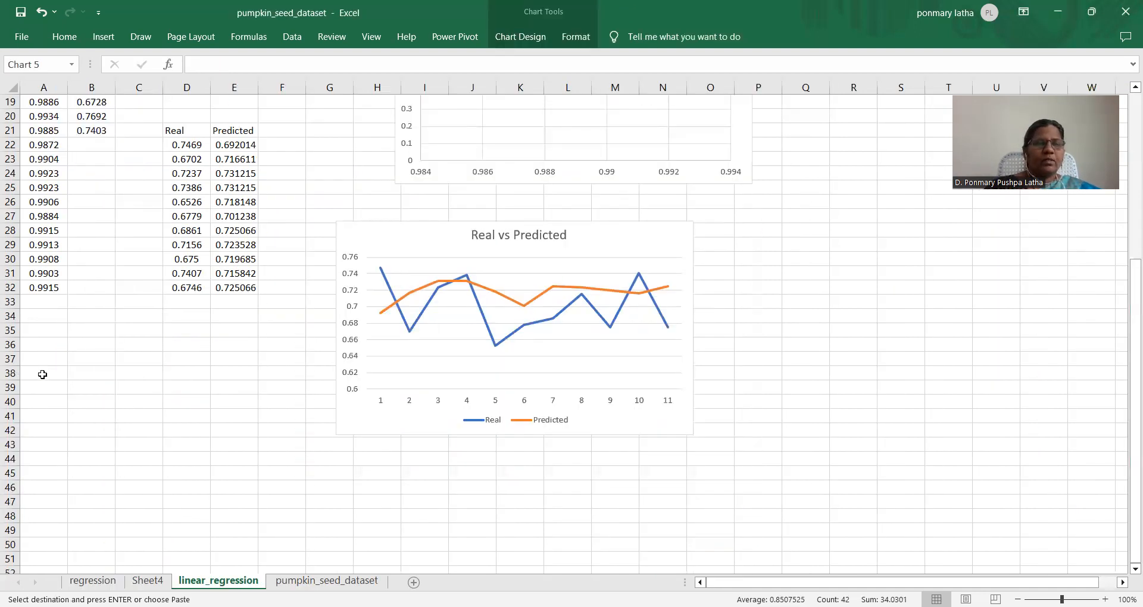
pyautogui.click(44, 370)
pyautogui.hotkey('ctrl', 'v')
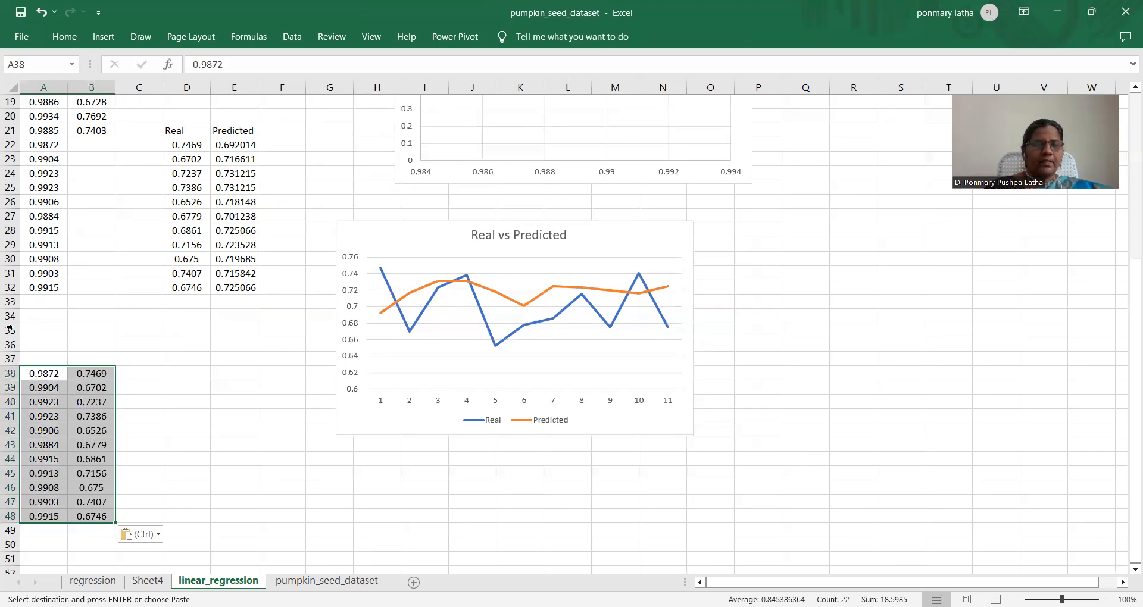
# - Copy the pasted Extent values in B38:B48 to column E, starting at E38
pyautogui.click(92, 374)
pyautogui.hotkey('shift', 'Down')
pyautogui.hotkey('shift', 'Down')
pyautogui.hotkey('shift', 'Down')
pyautogui.hotkey('shift', 'Down')
pyautogui.hotkey('shift', 'Down')
pyautogui.hotkey('shift', 'Down')
pyautogui.hotkey('shift', 'Down')
pyautogui.hotkey('shift', 'Down')
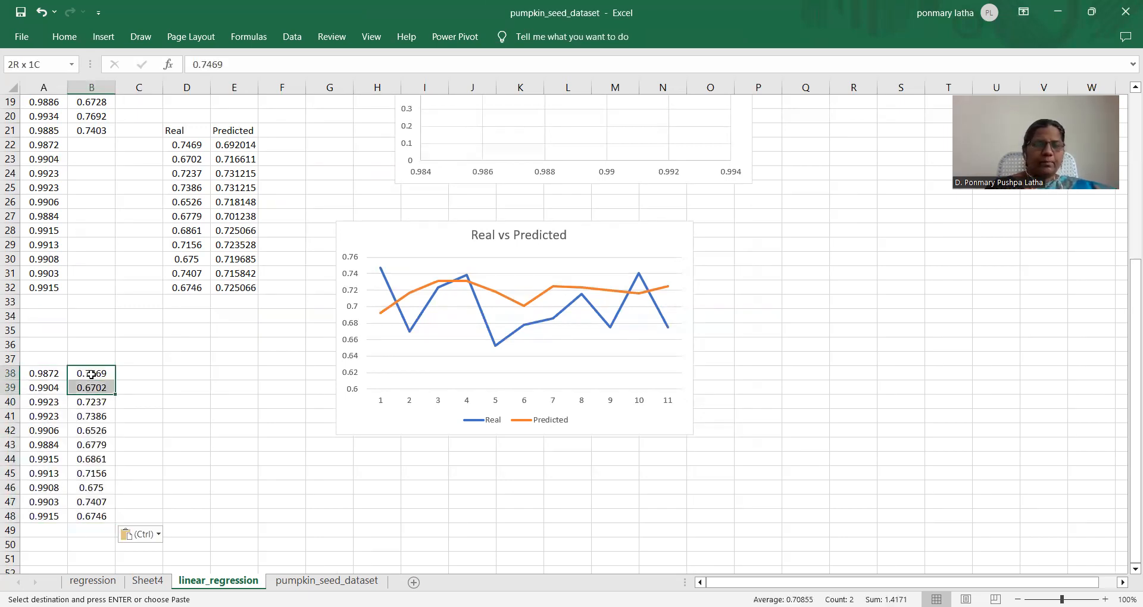
pyautogui.hotkey('shift', 'Down')
pyautogui.hotkey('shift', 'Down')
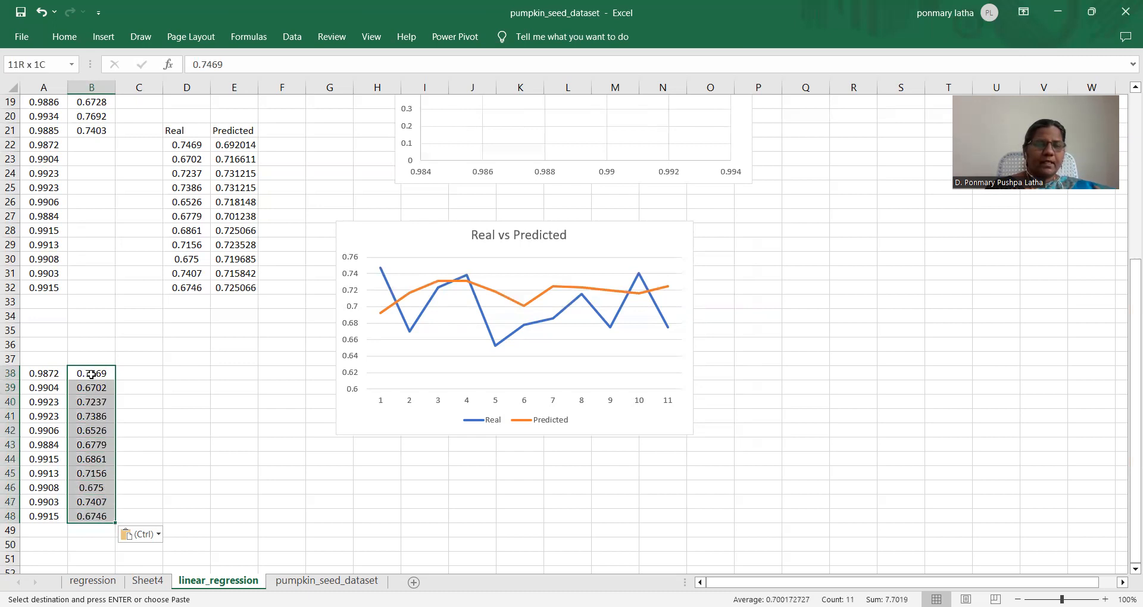
pyautogui.hotkey('ctrl', 'c')
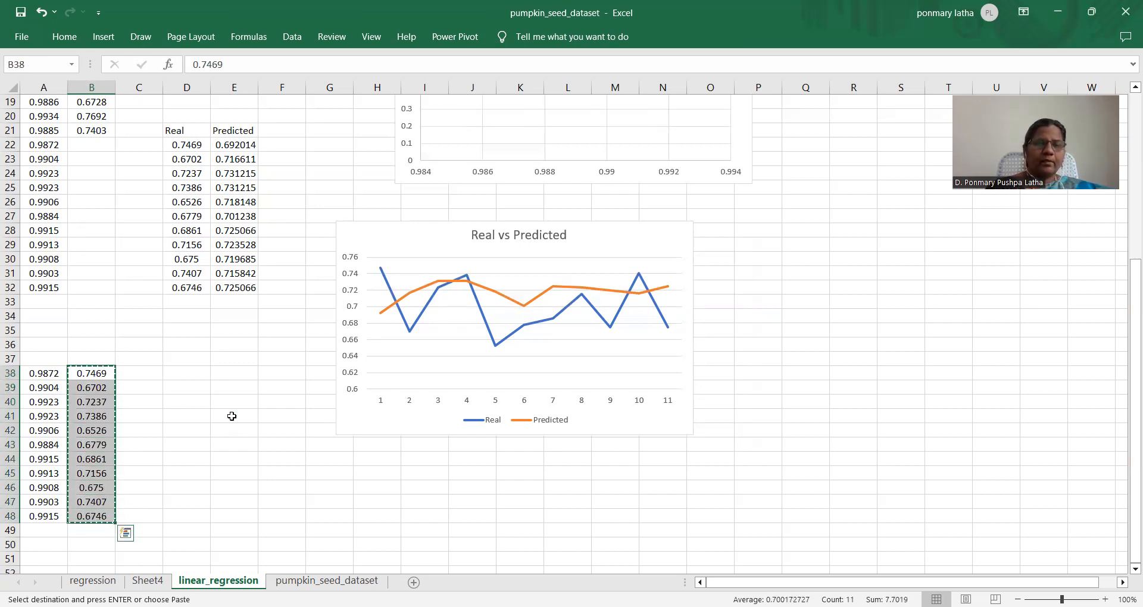
pyautogui.click(232, 377)
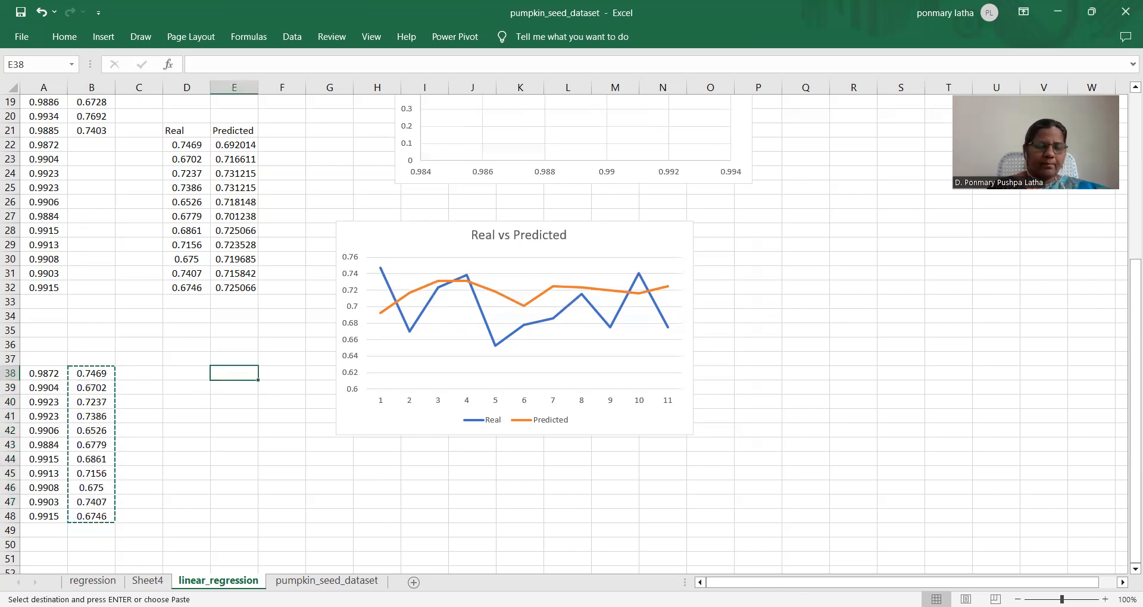
pyautogui.hotkey('ctrl', 'v')
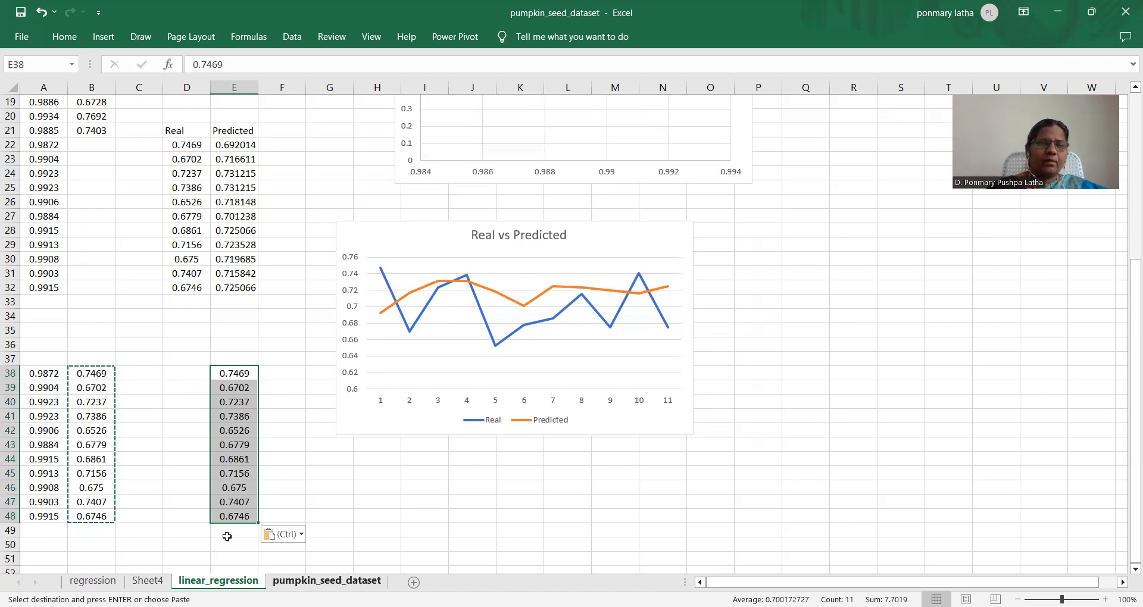
# - Clear the Extent values from B38:B48
pyautogui.click(105, 374)
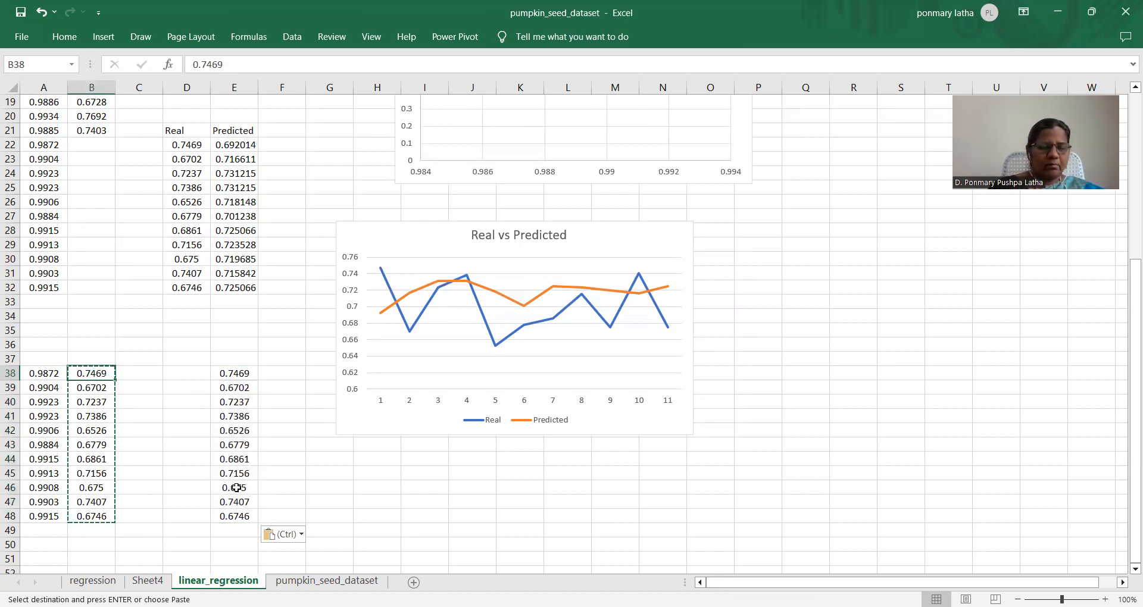
pyautogui.hotkey('shift', 'Down')
pyautogui.hotkey('shift', 'Down')
pyautogui.hotkey('shift', 'Down')
pyautogui.hotkey('shift', 'Down')
pyautogui.hotkey('shift', 'Down')
pyautogui.hotkey('shift', 'Down')
pyautogui.hotkey('shift', 'Down')
pyautogui.hotkey('shift', 'Down')
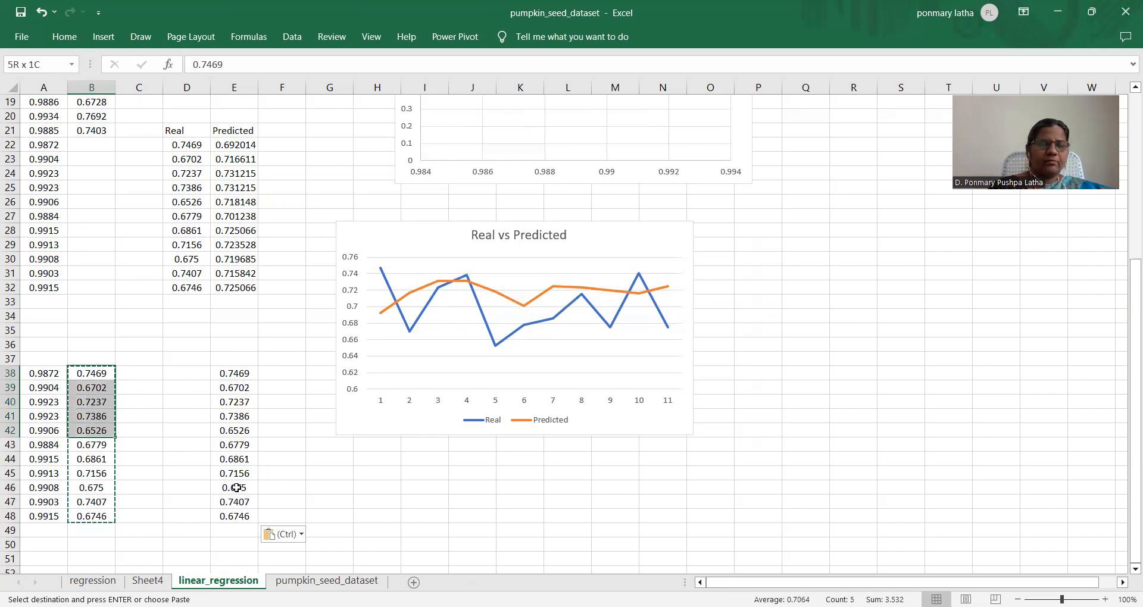
pyautogui.hotkey('shift', 'Down')
pyautogui.hotkey('shift', 'Down')
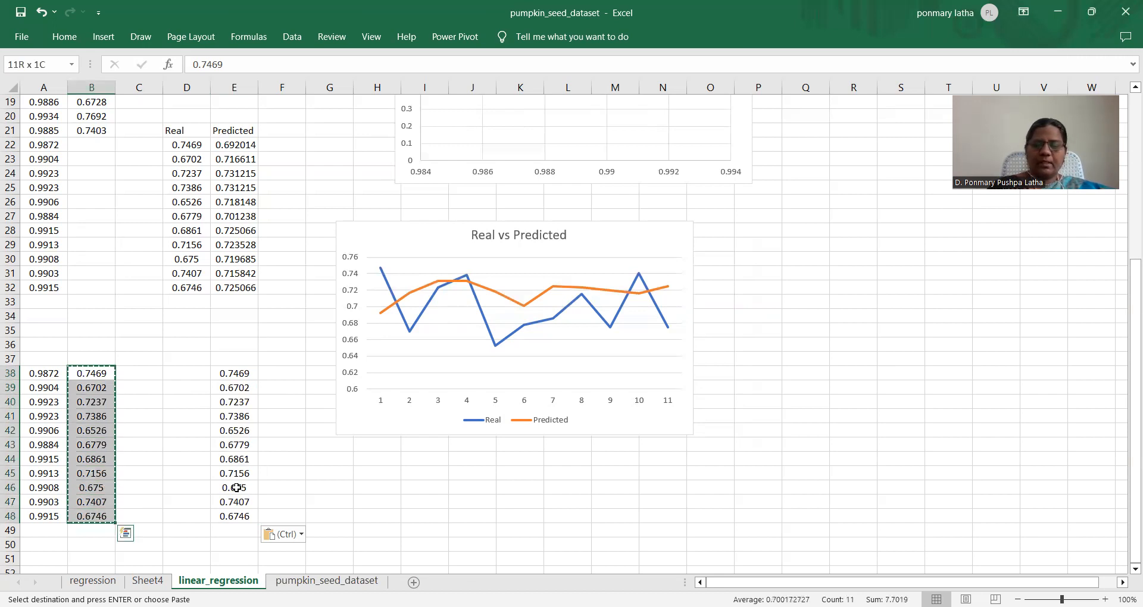
pyautogui.press('Delete')
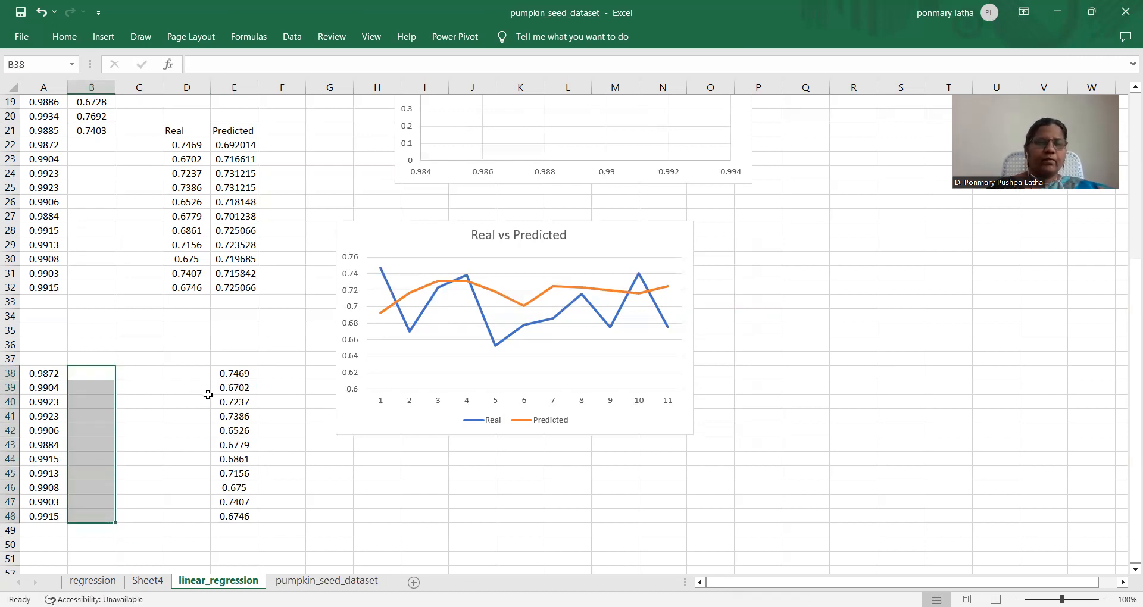
# - Enter the trendline formula =7.6864*A38-6.896 in D38 and fill it down through D48
pyautogui.click(199, 374)
pyautogui.scroll(3, 432, 463)
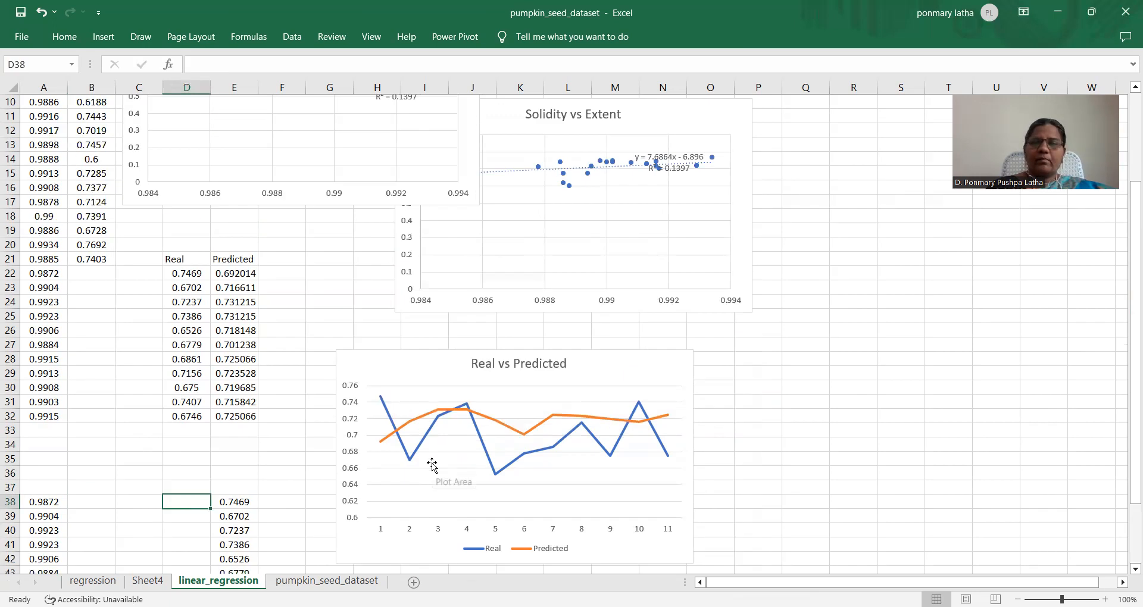
pyautogui.scroll(2, 432, 464)
pyautogui.scroll(-3, 432, 463)
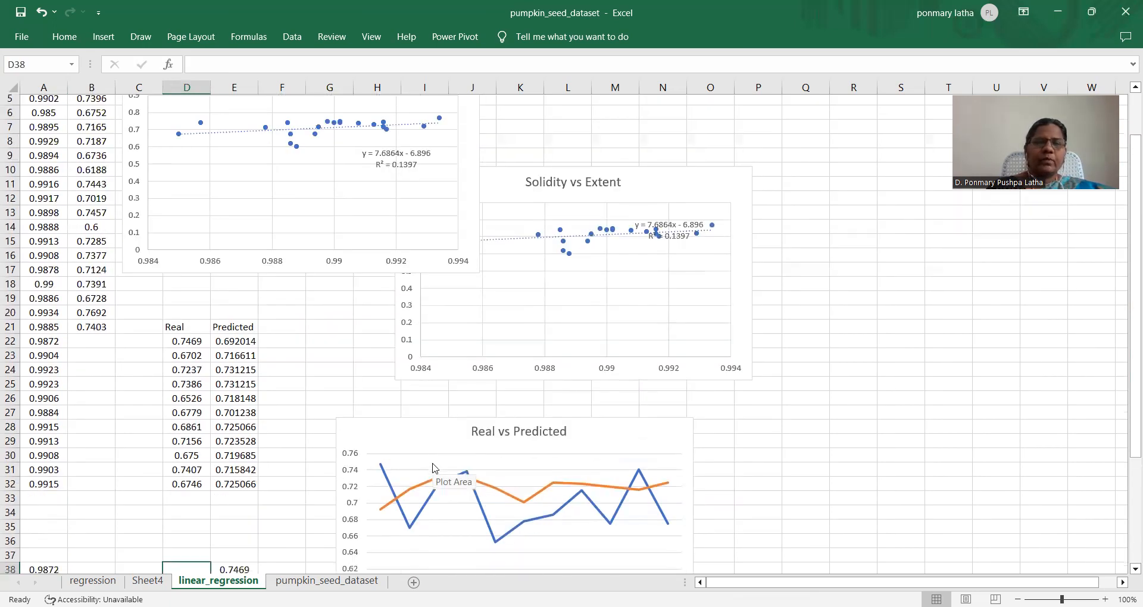
pyautogui.scroll(3, 365, 314)
pyautogui.scroll(1, 357, 319)
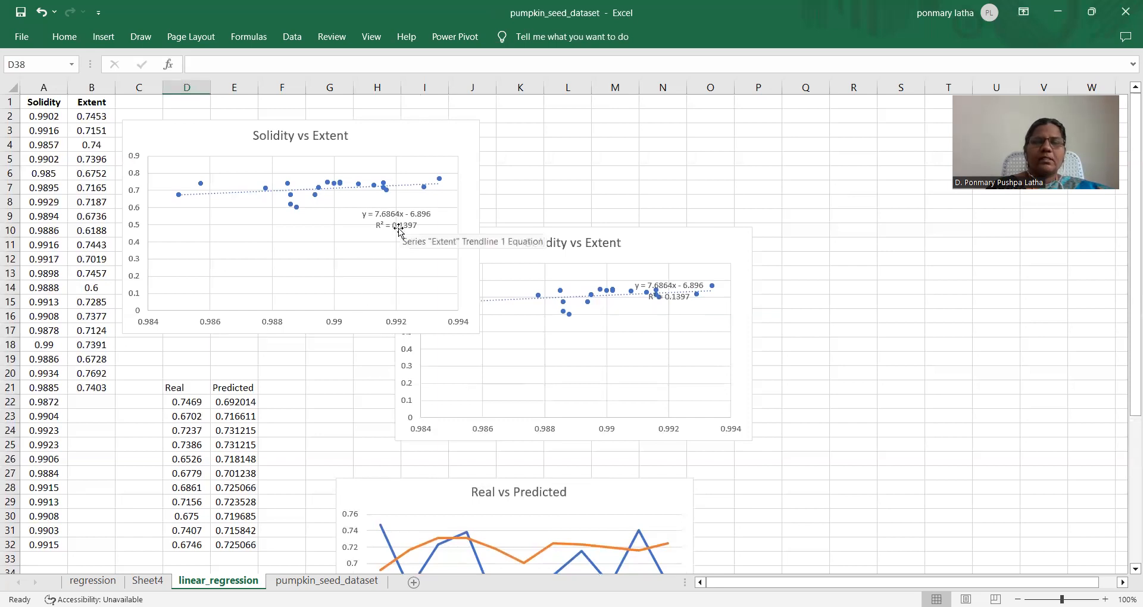
pyautogui.scroll(-4, 334, 369)
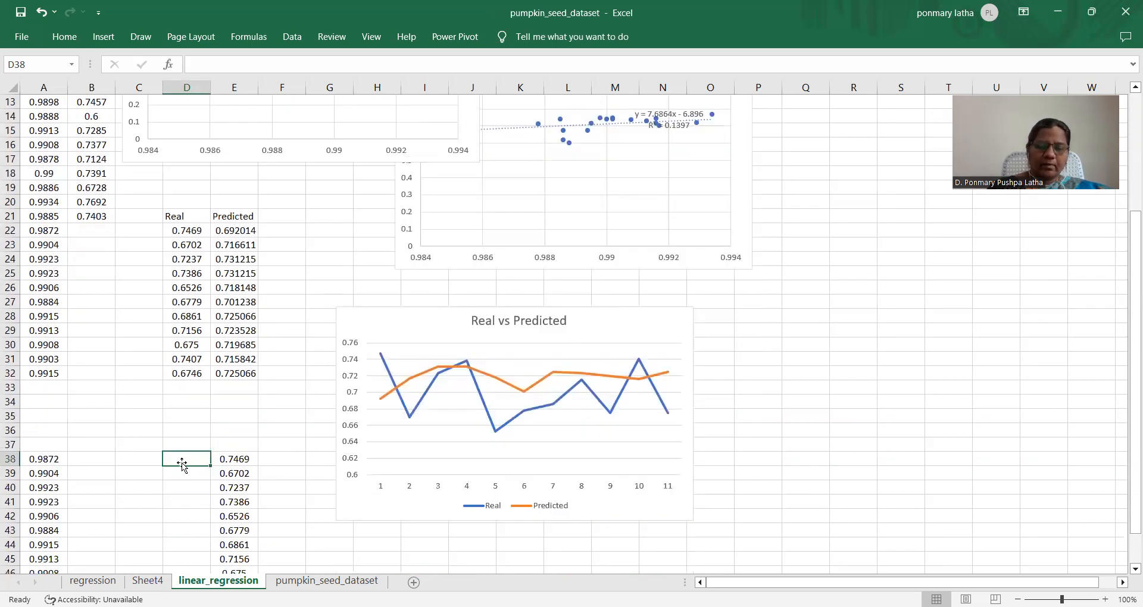
pyautogui.write('=')
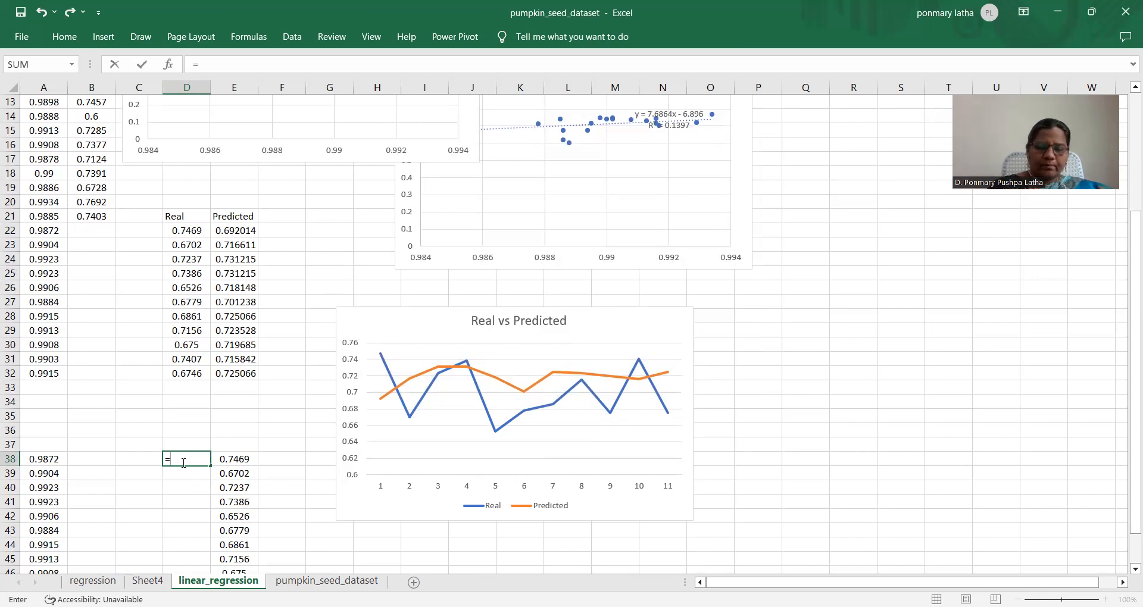
pyautogui.write('7.6864*')
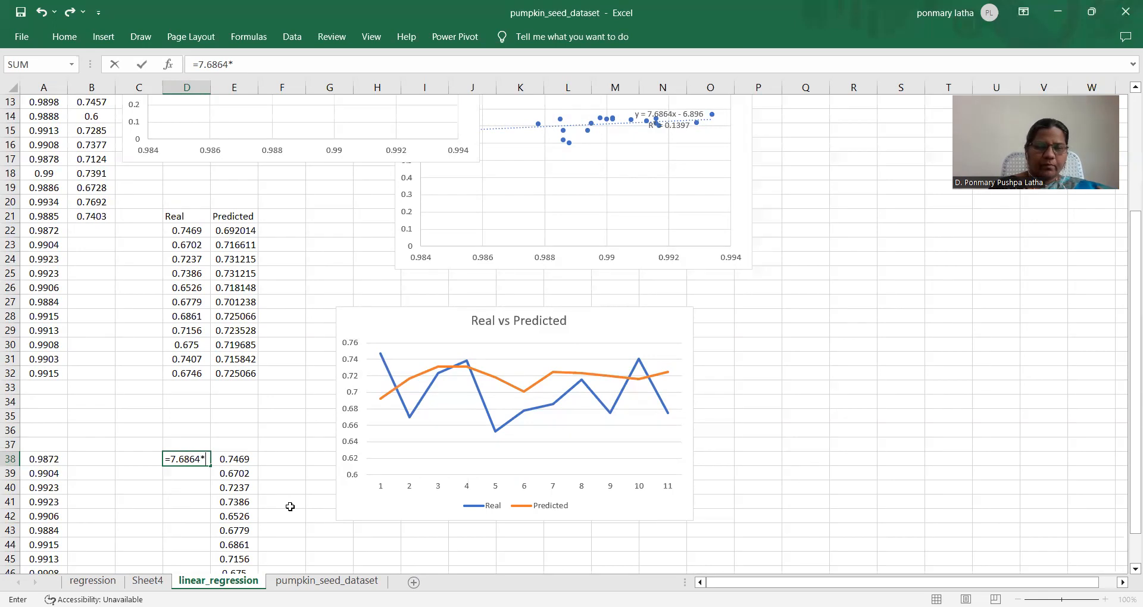
pyautogui.write('A38+')
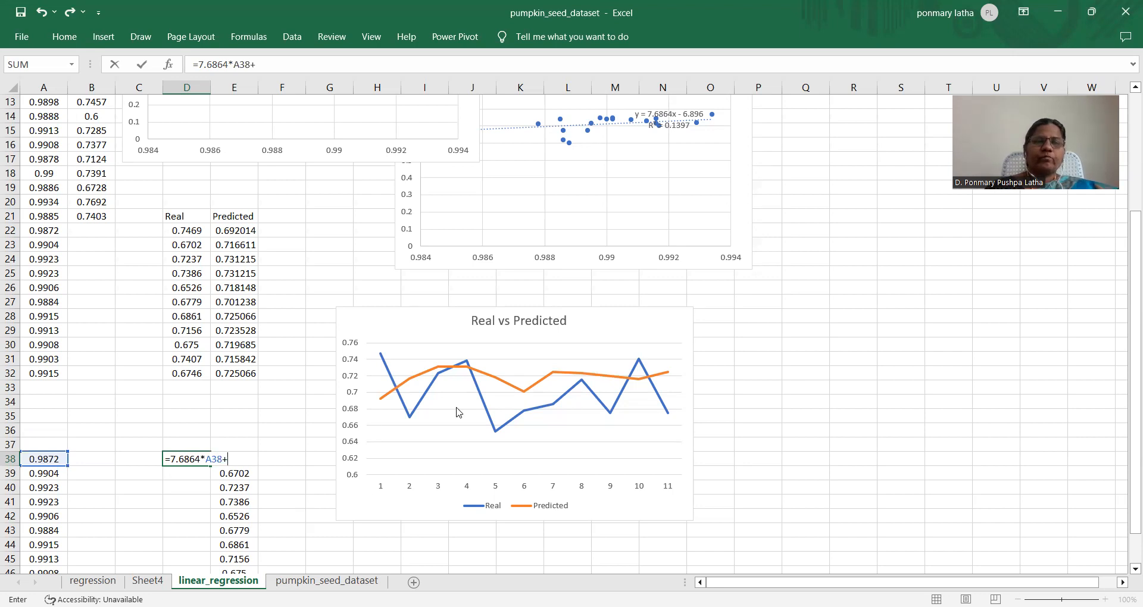
pyautogui.scroll(4, 458, 404)
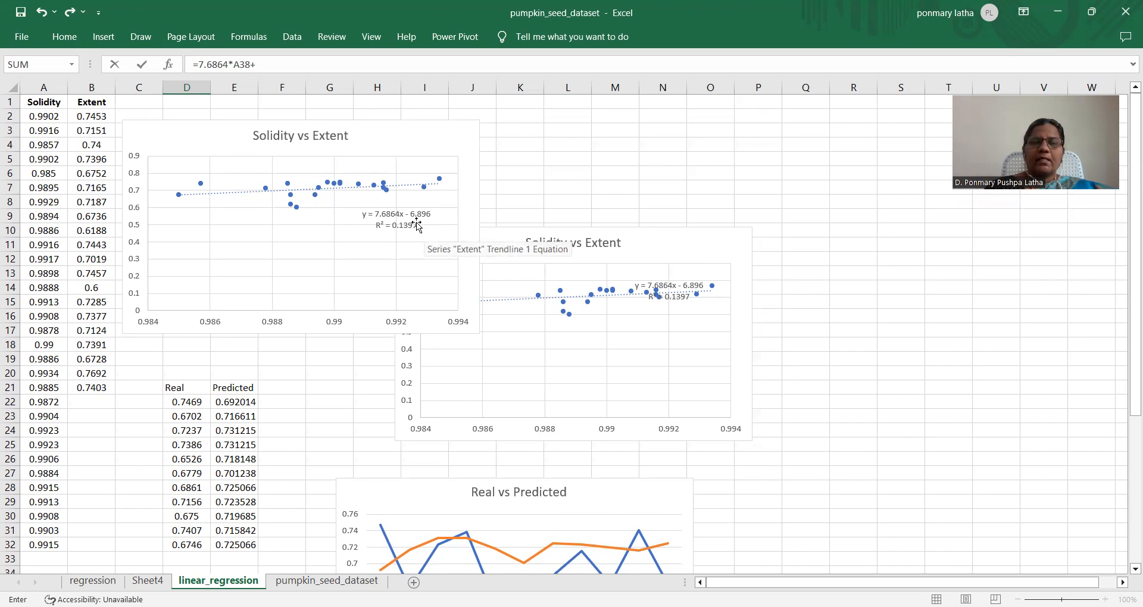
pyautogui.scroll(-8, 383, 368)
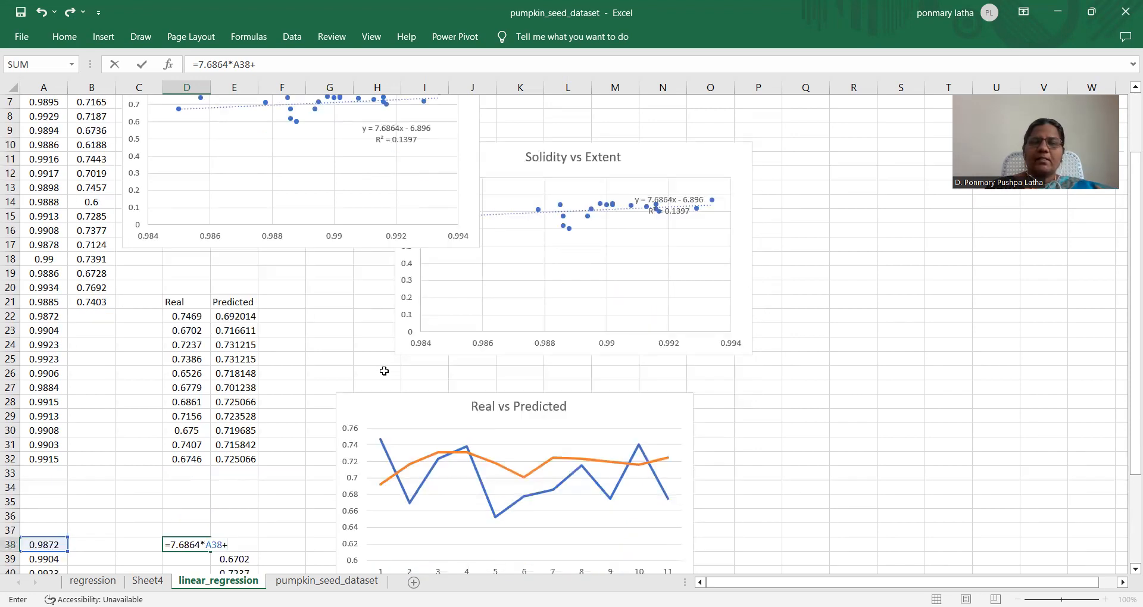
pyautogui.click(263, 67)
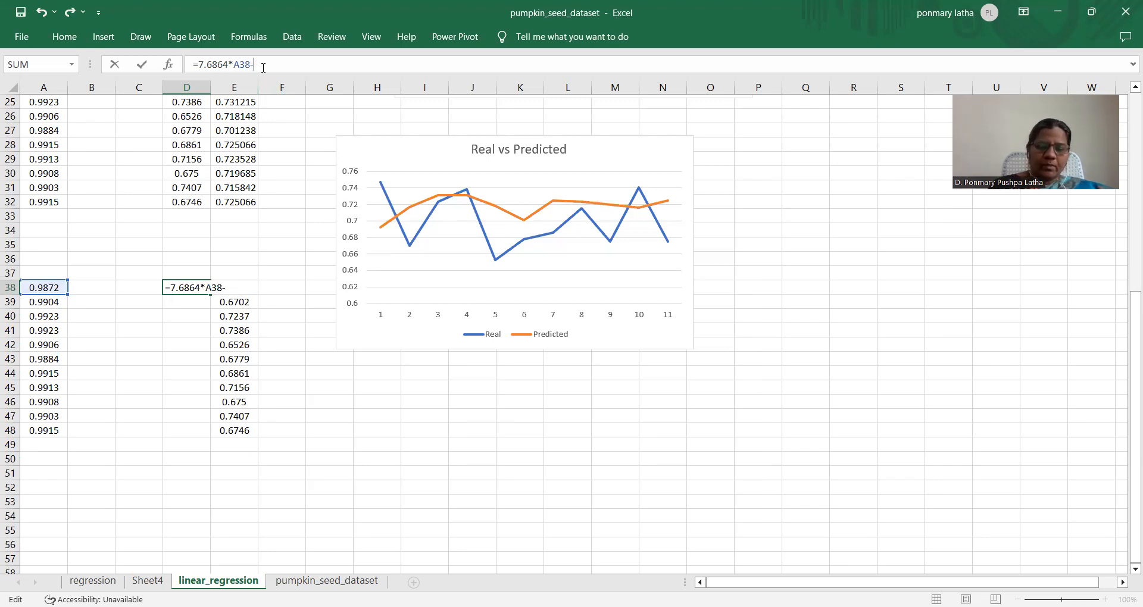
pyautogui.write('6')
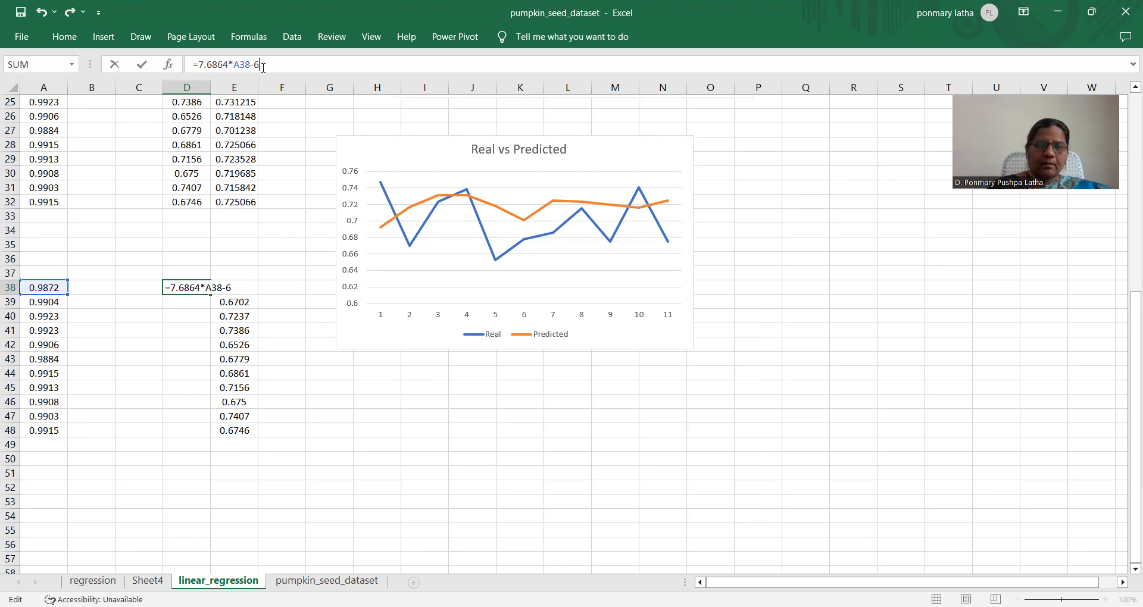
pyautogui.write('.896')
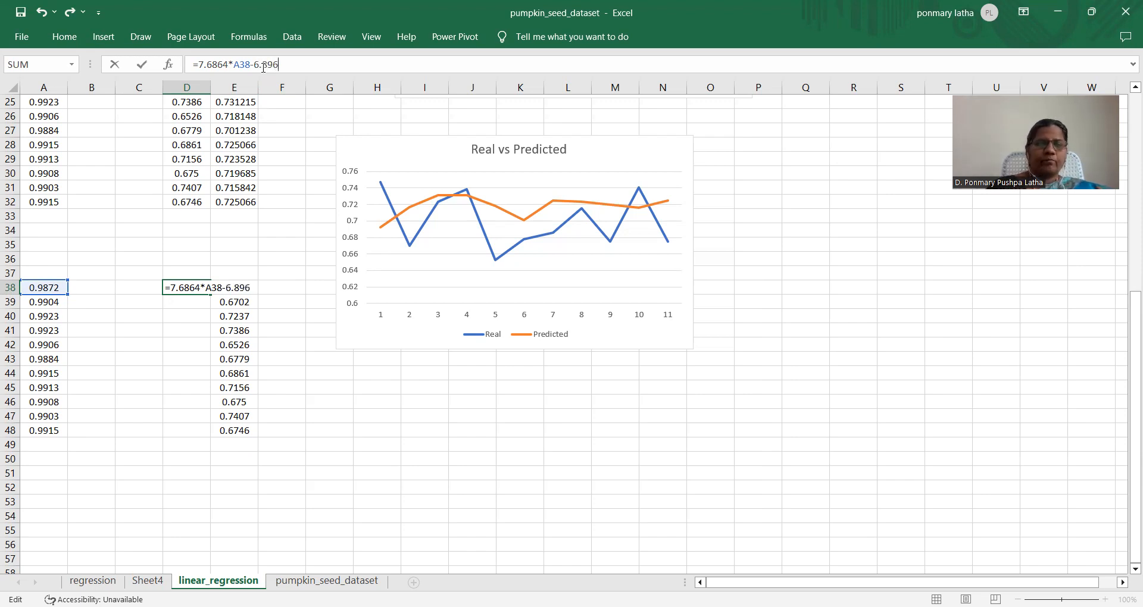
pyautogui.press('Return')
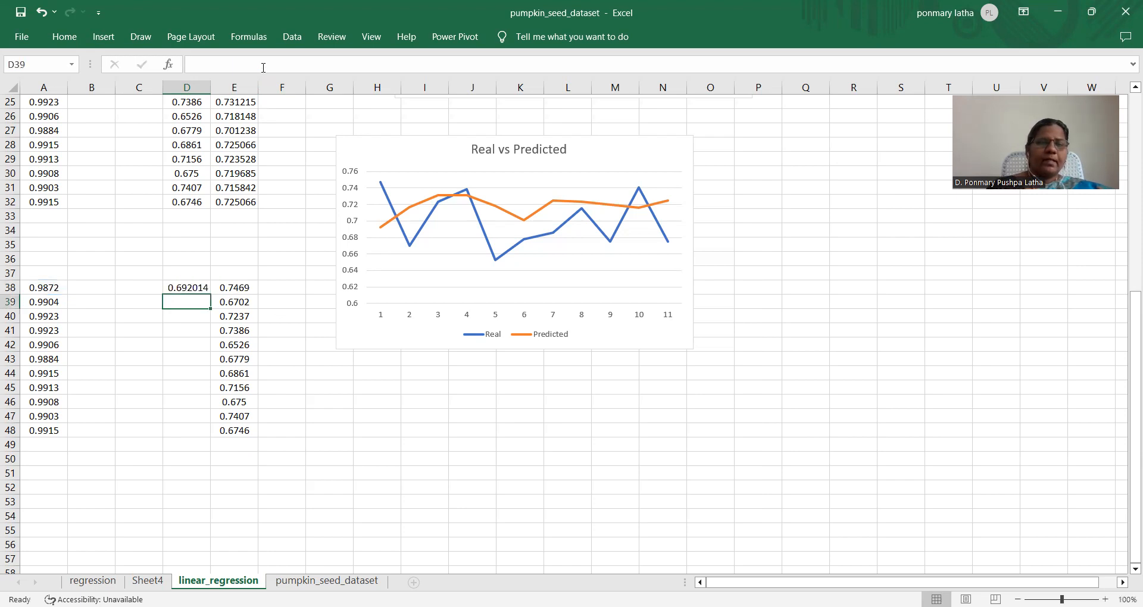
pyautogui.click(196, 286)
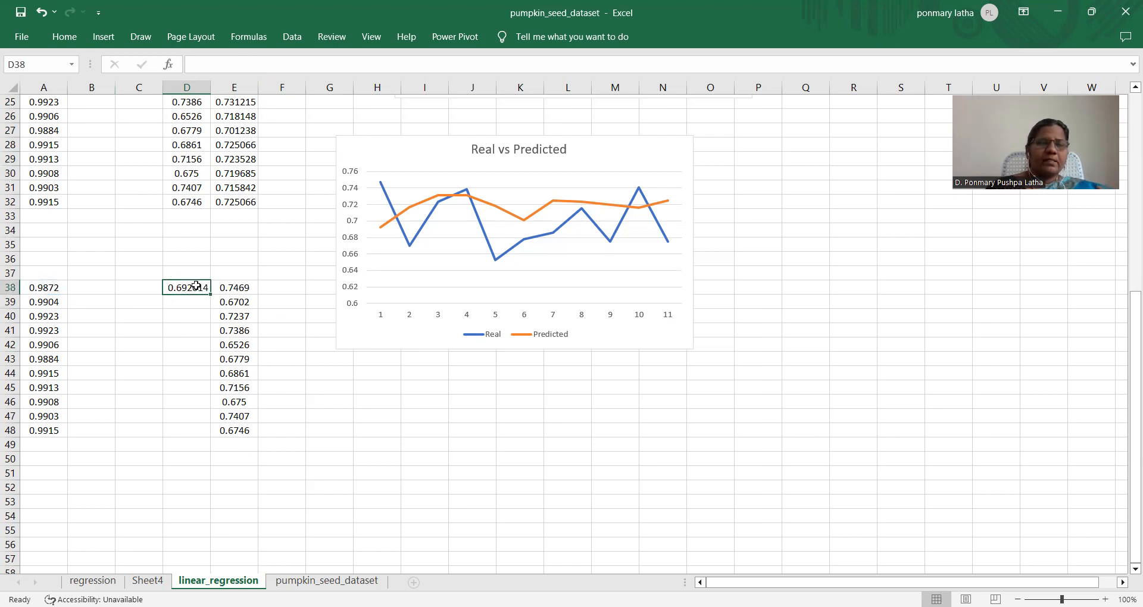
pyautogui.moveTo(211, 293); pyautogui.dragTo(209, 438)
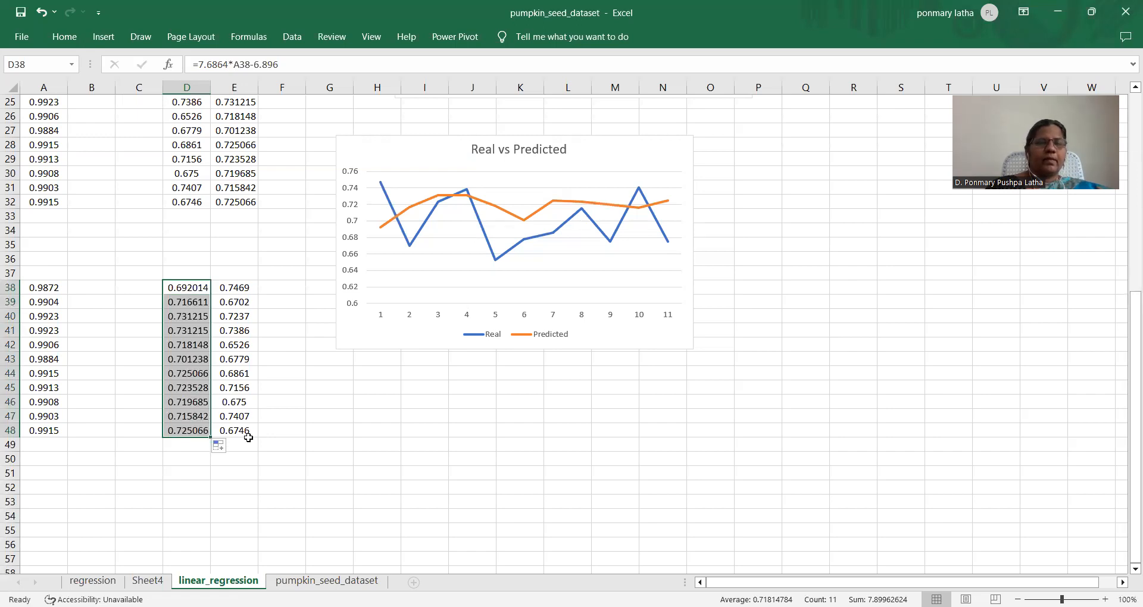
# - Add the column headings Predicted in D37 and Real in E37
pyautogui.click(185, 269)
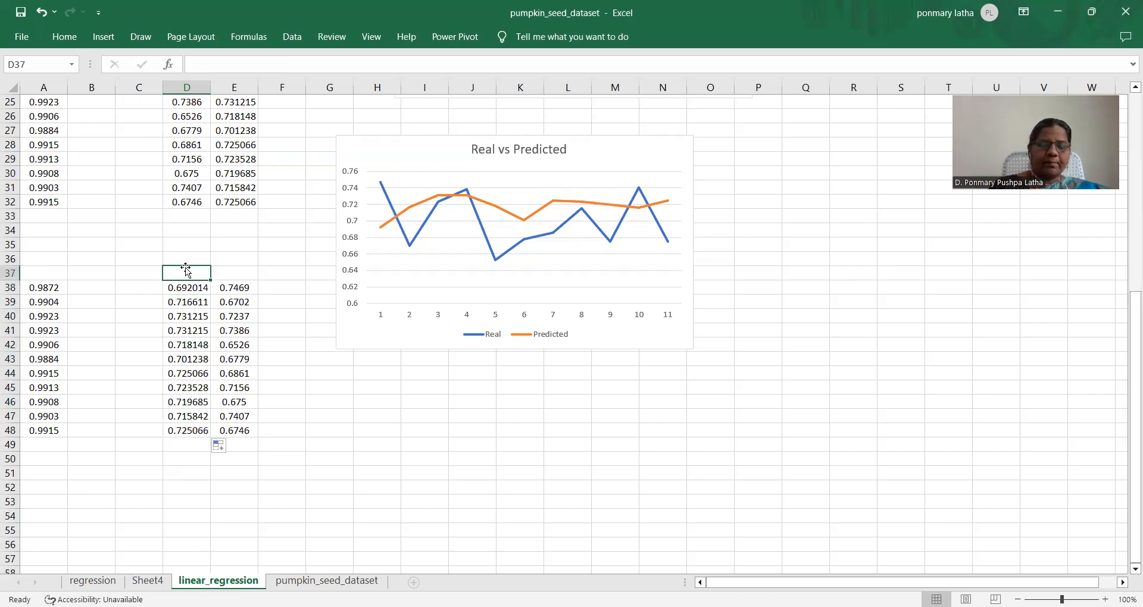
pyautogui.write('Predicted')
pyautogui.press('Tab')
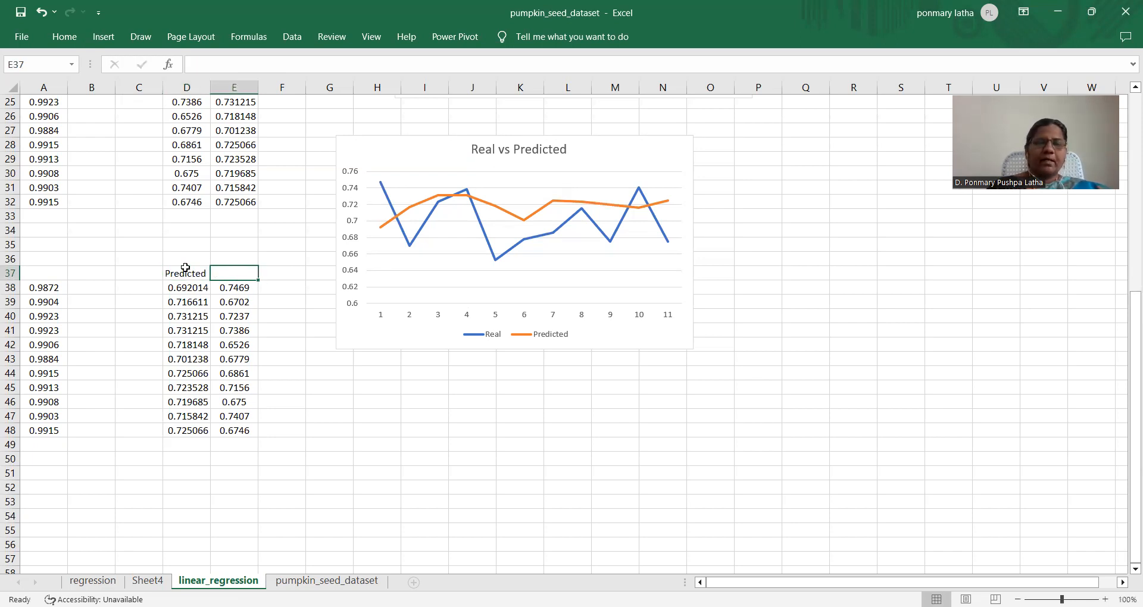
pyautogui.write('Real')
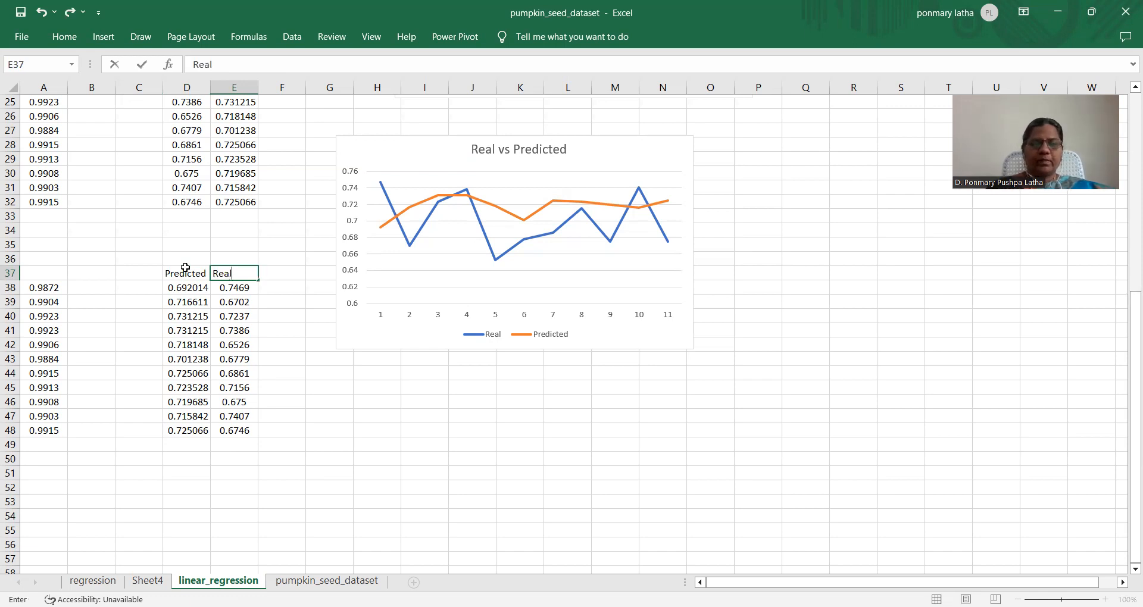
pyautogui.press('Return')
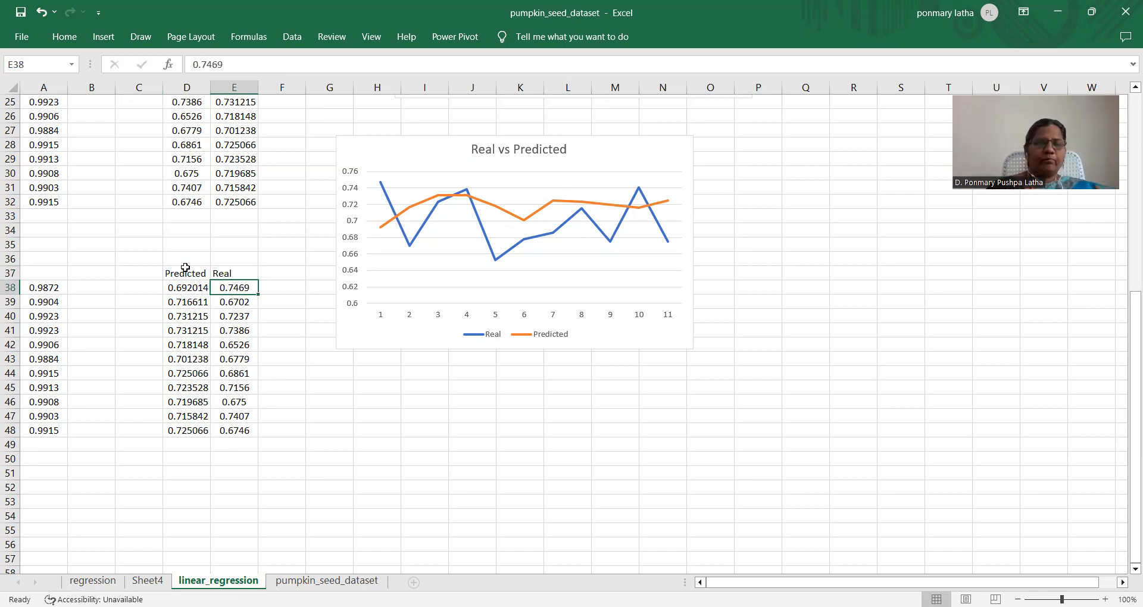
# - Insert a 2-D line chart of the Predicted and Real values in D37:E48 and place it below the Real vs Predicted chart
pyautogui.moveTo(178, 273); pyautogui.dragTo(239, 431)
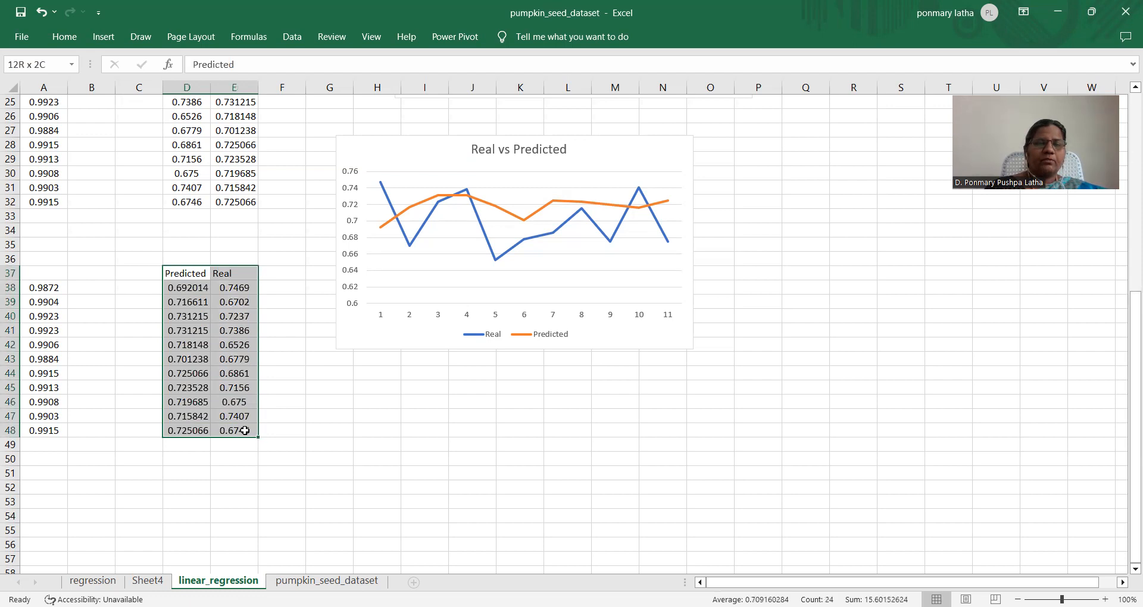
pyautogui.scroll(2, 634, 522)
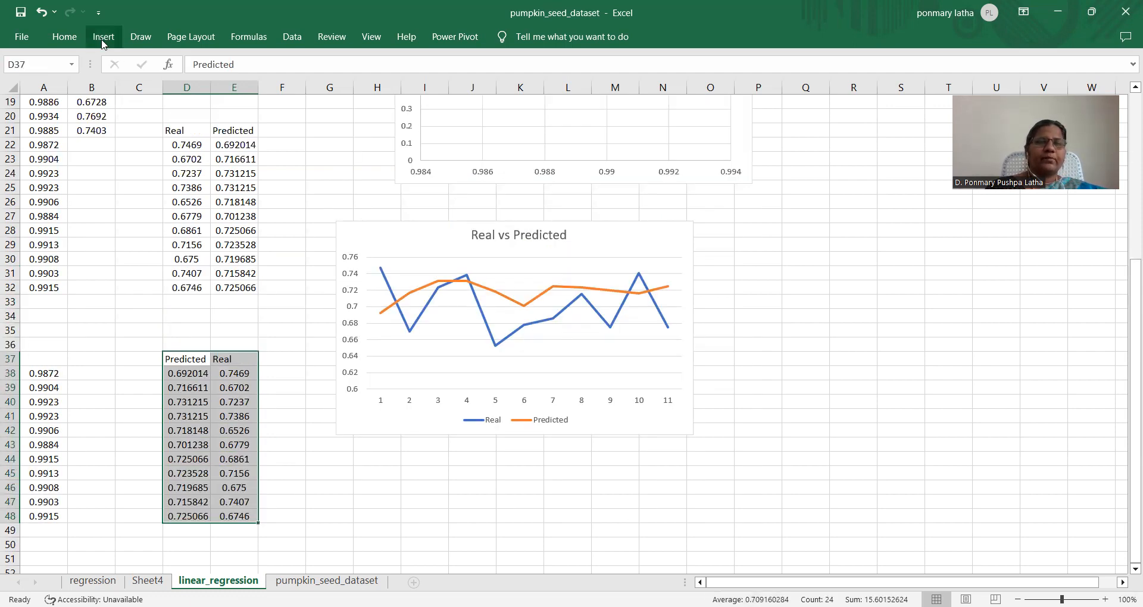
pyautogui.click(102, 39)
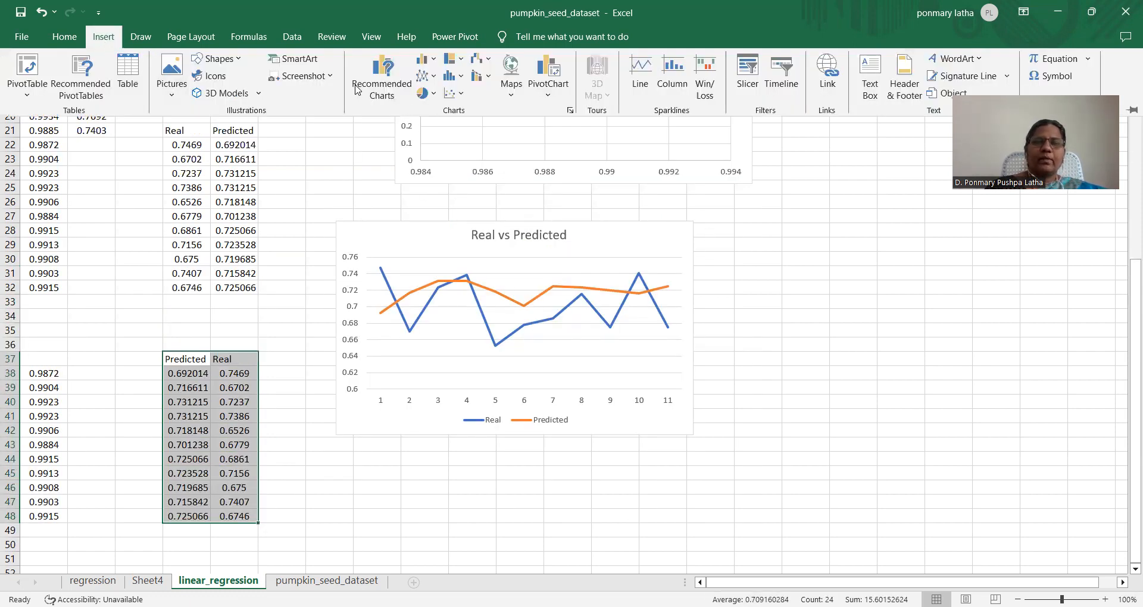
pyautogui.click(425, 75)
pyautogui.click(443, 134)
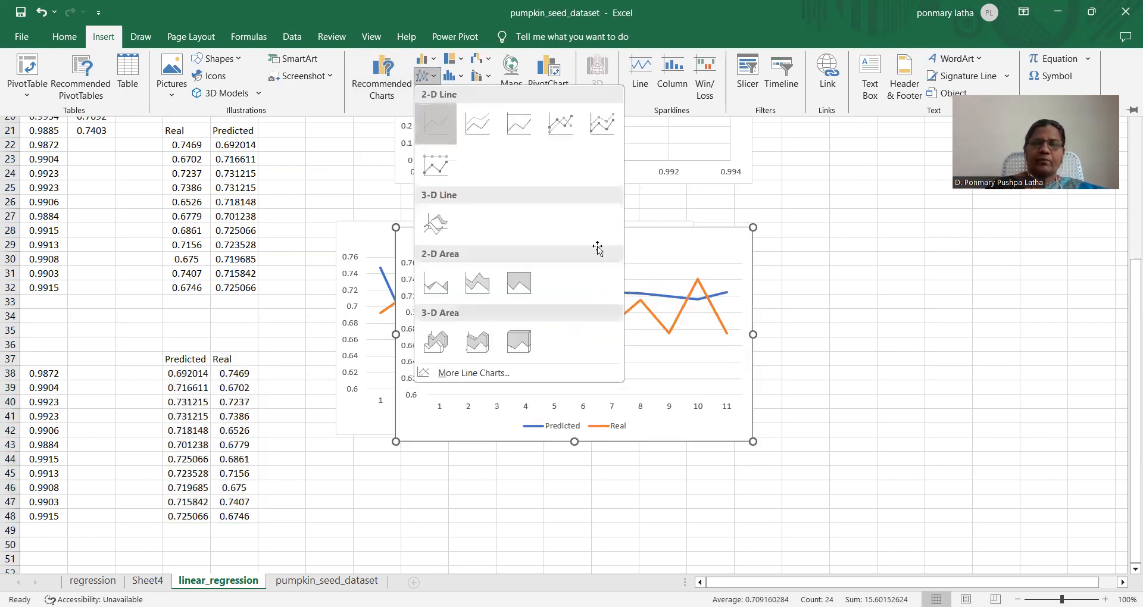
pyautogui.moveTo(610, 238); pyautogui.dragTo(622, 414)
pyautogui.moveTo(602, 429); pyautogui.dragTo(573, 461)
pyautogui.scroll(-1, 847, 397)
pyautogui.scroll(-5, 847, 397)
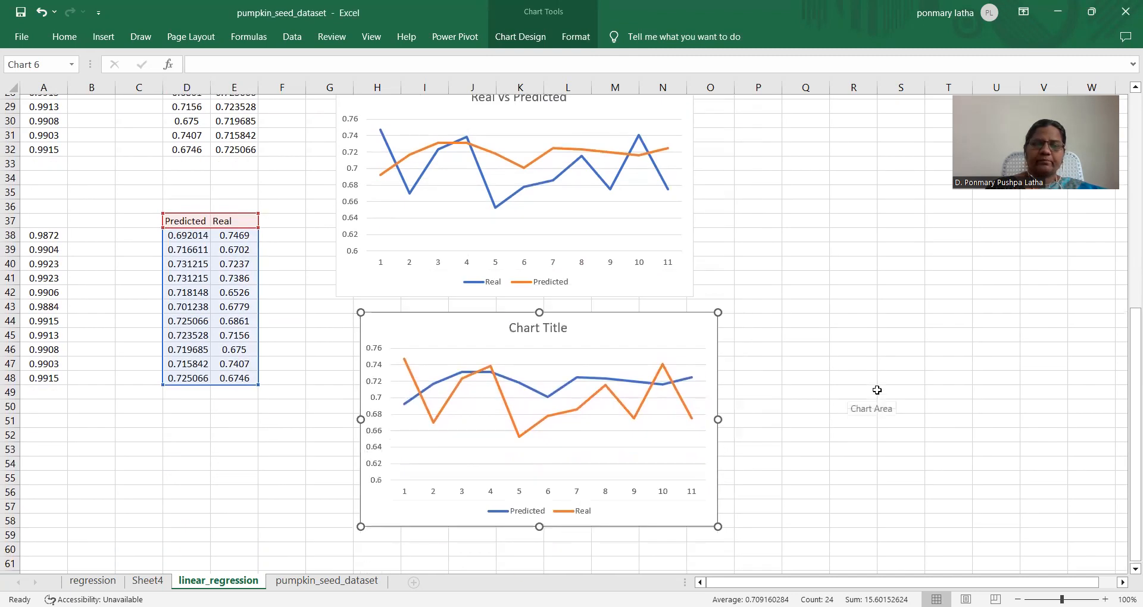
# - Set the new line chart's title to "Solidity vs Extent"
pyautogui.click(551, 253)
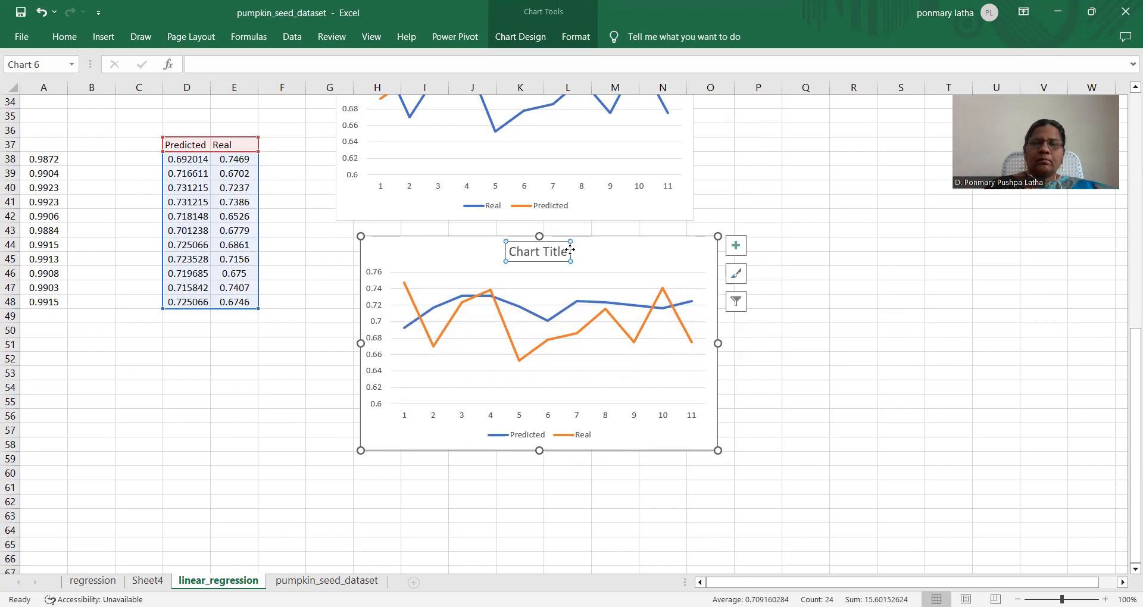
pyautogui.tripleClick(569, 251)
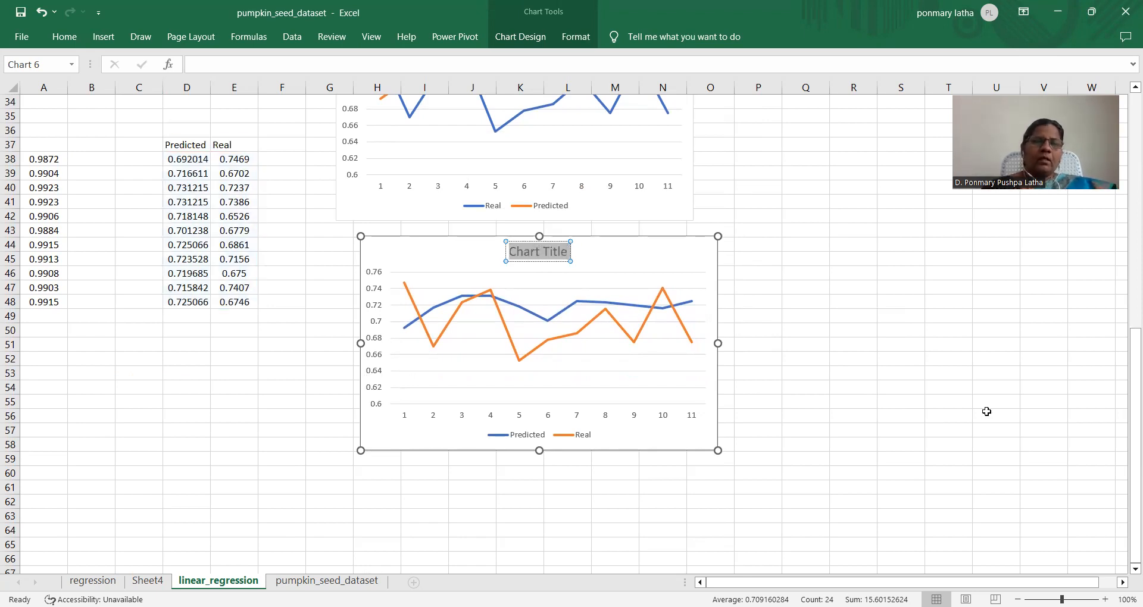
pyautogui.scroll(11, 987, 411)
pyautogui.scroll(-3, 986, 411)
pyautogui.scroll(3, 986, 411)
pyautogui.scroll(-8, 986, 412)
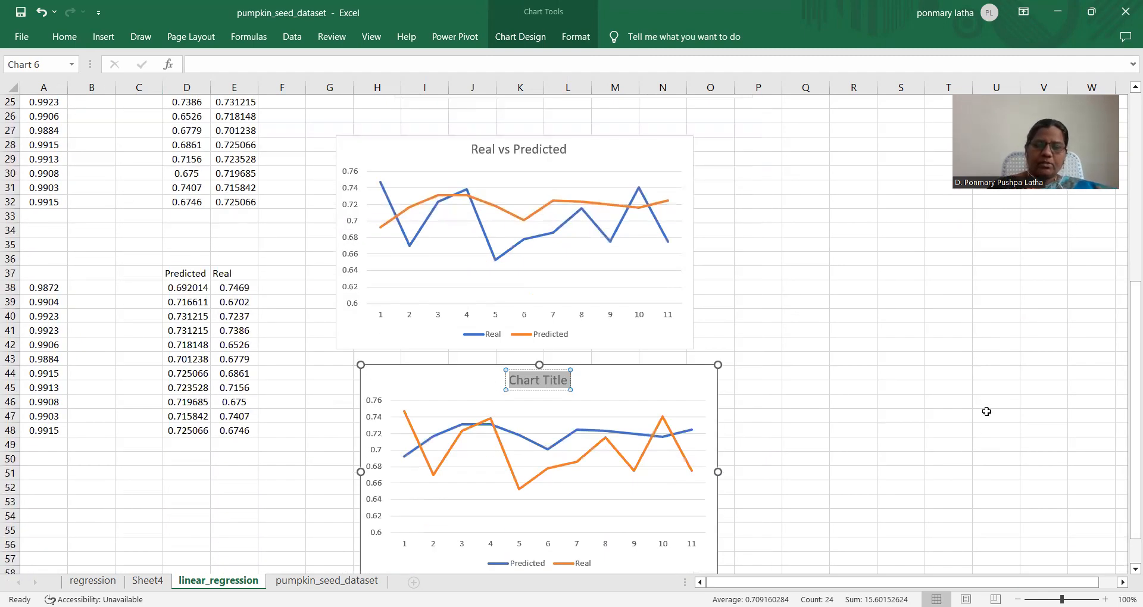
pyautogui.write('Solidity')
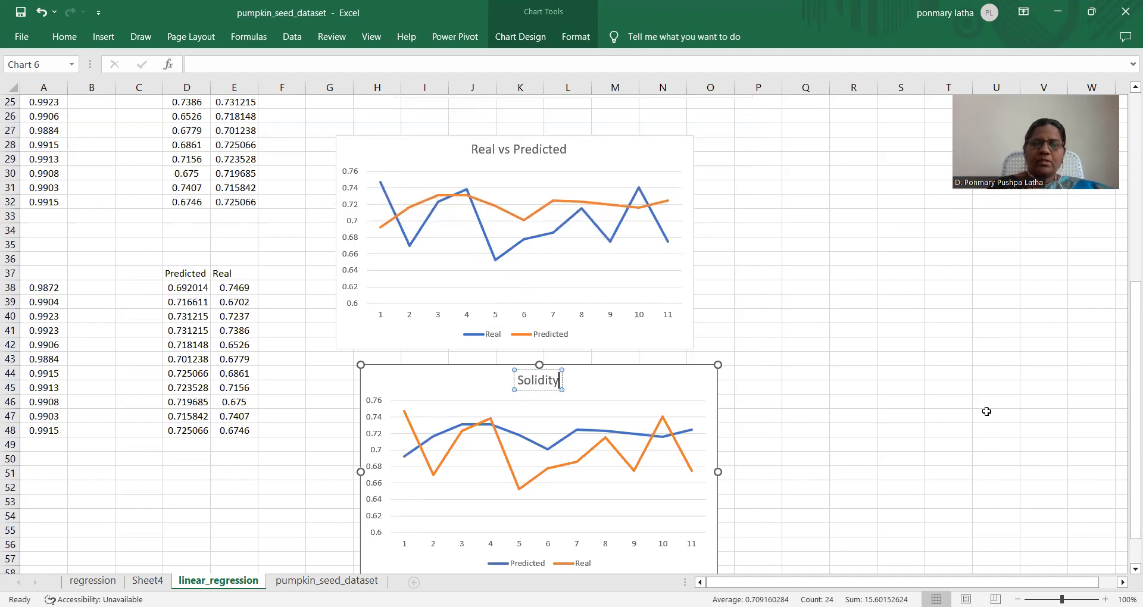
pyautogui.write(' vs ')
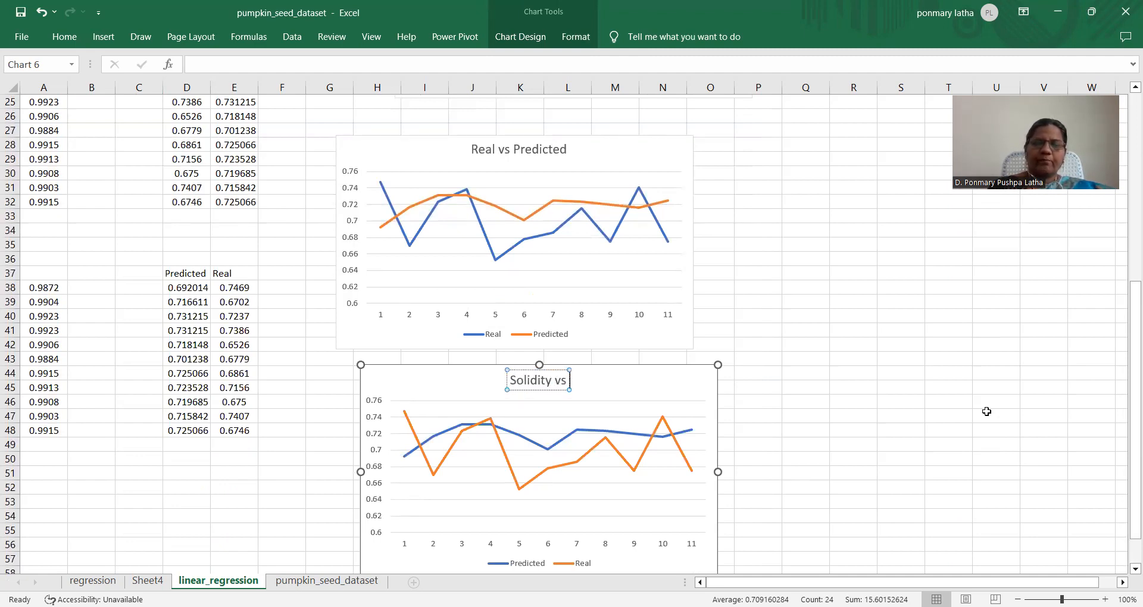
pyautogui.write('Extent')
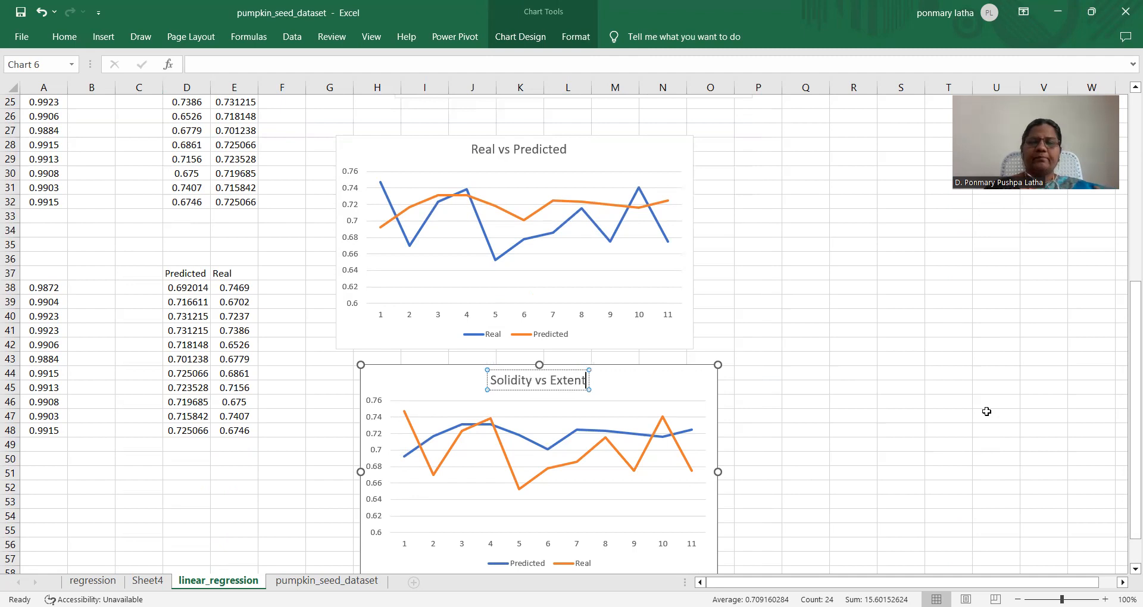
pyautogui.click(830, 414)
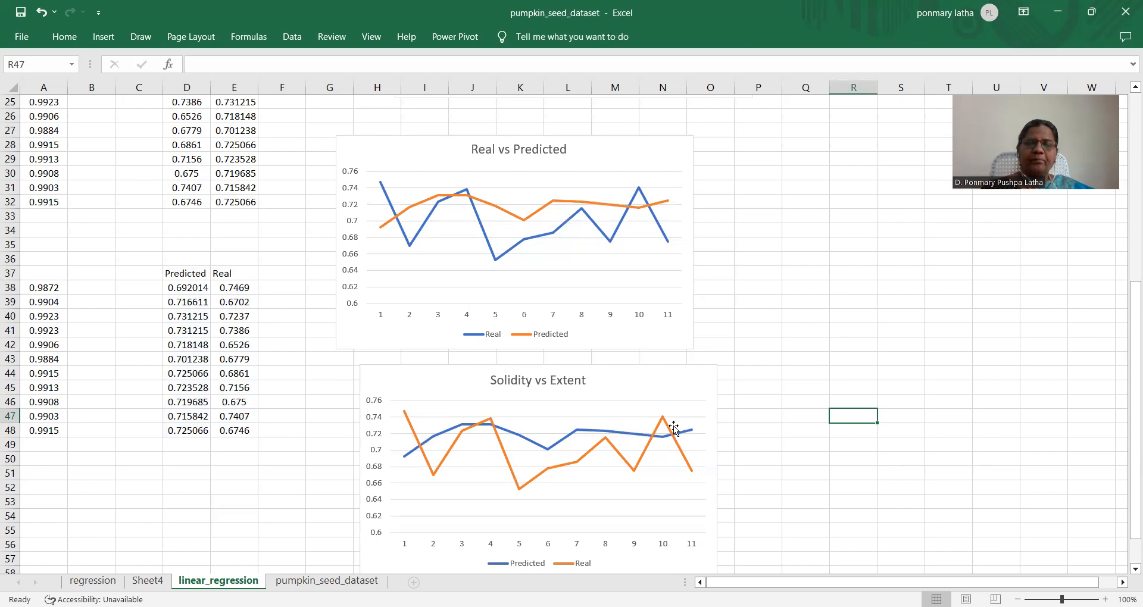
# - Examine the new chart's Predicted line, then review the Solidity and Extent data with the scatter charts and the earlier Real vs Predicted chart
pyautogui.click(606, 430)
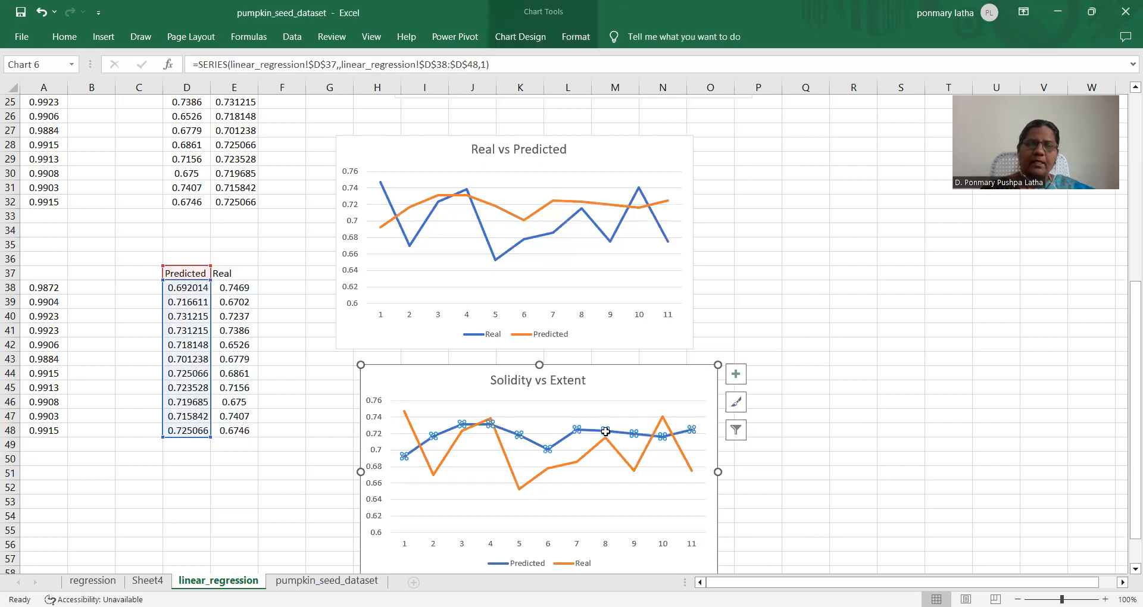
pyautogui.scroll(3, 941, 431)
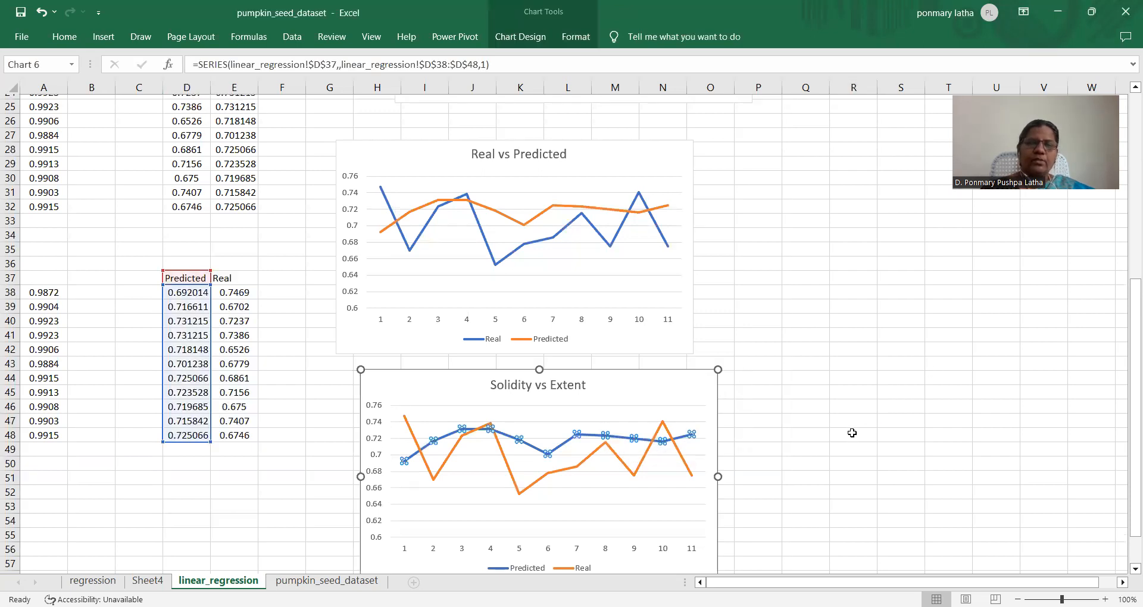
pyautogui.scroll(4, 849, 439)
pyautogui.scroll(1, 849, 439)
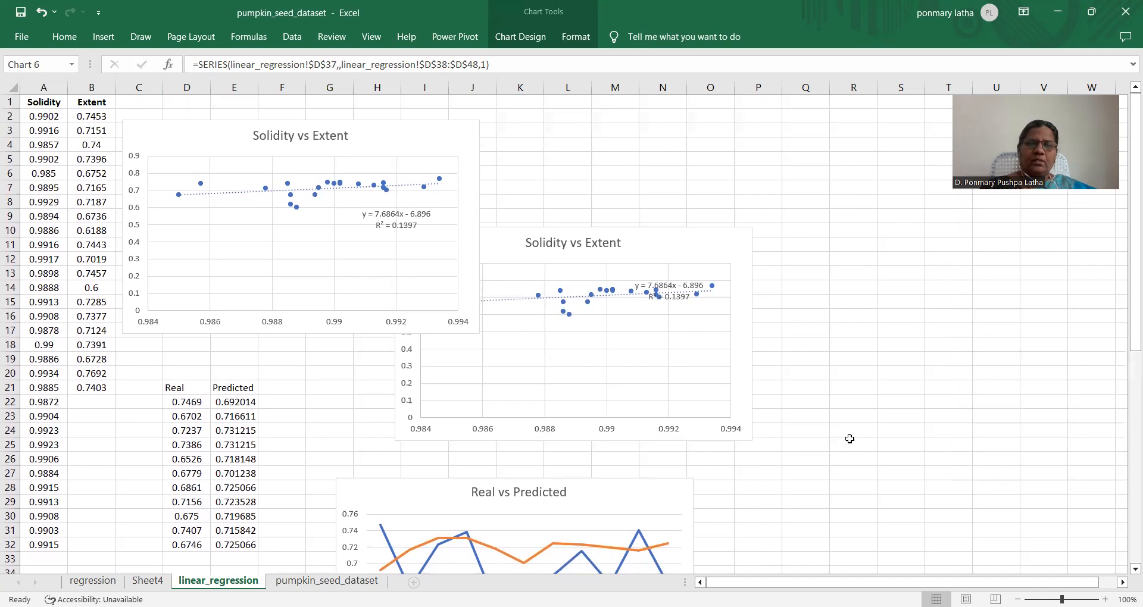
pyautogui.scroll(-3, 93, 386)
pyautogui.scroll(3, 94, 386)
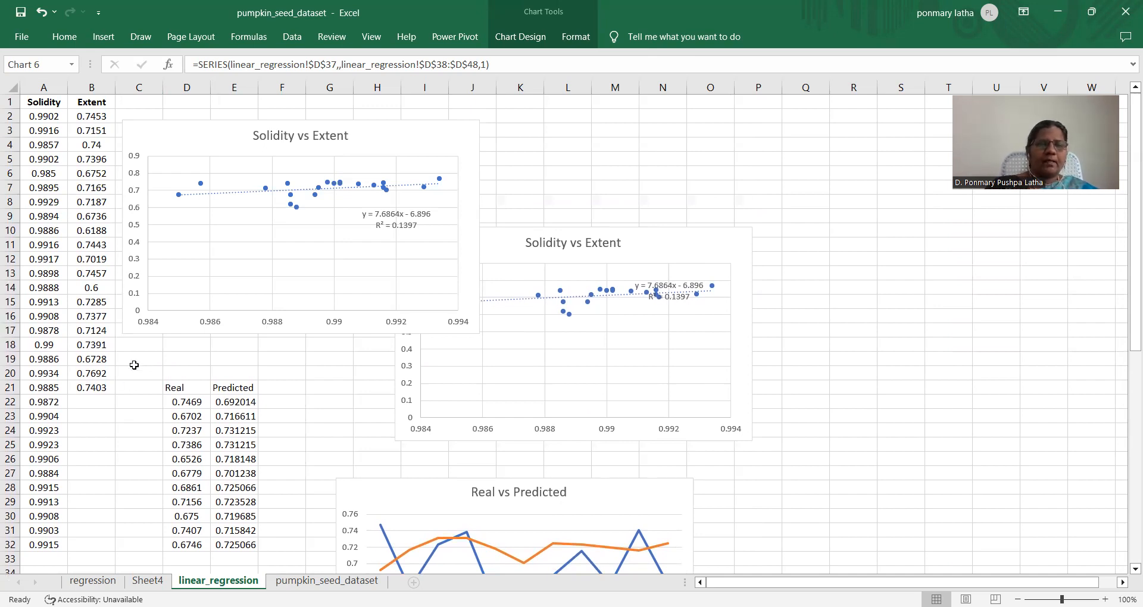
pyautogui.scroll(-3, 114, 407)
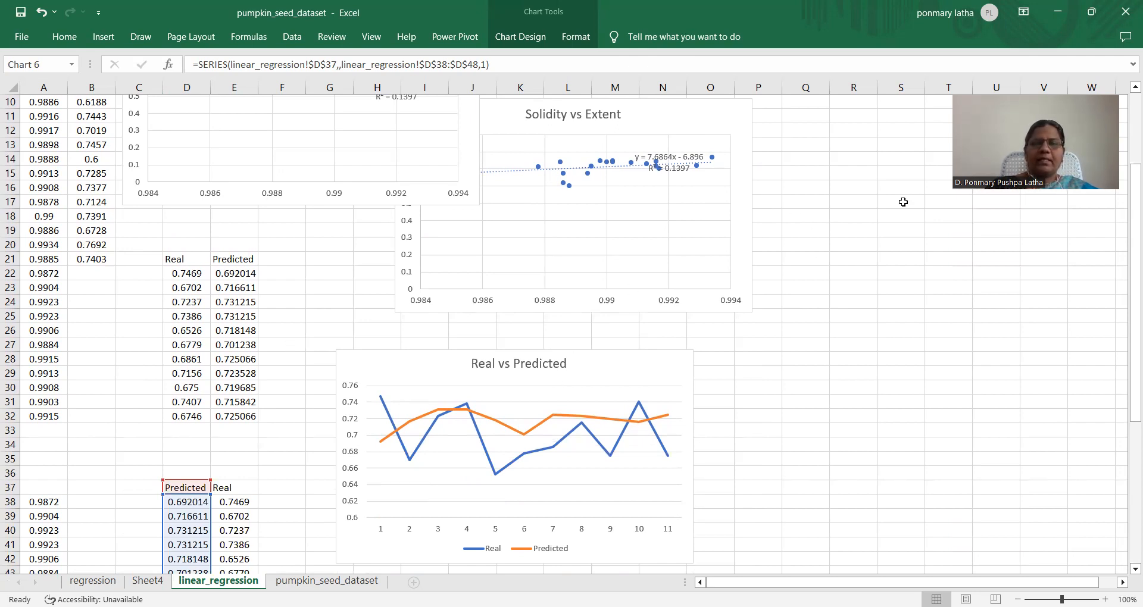
pyautogui.scroll(3, 691, 235)
# - Move the second Solidity vs Extent scatter chart beside the first one, clear of any overlap
pyautogui.click(671, 234)
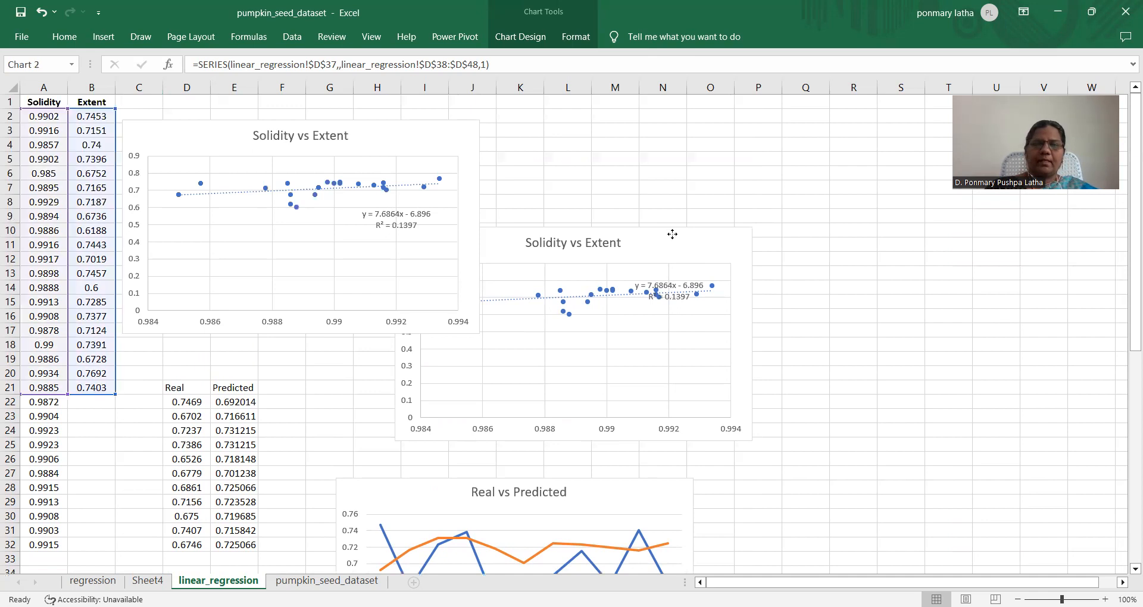
pyautogui.moveTo(672, 234); pyautogui.dragTo(768, 130)
pyautogui.scroll(-1, 768, 442)
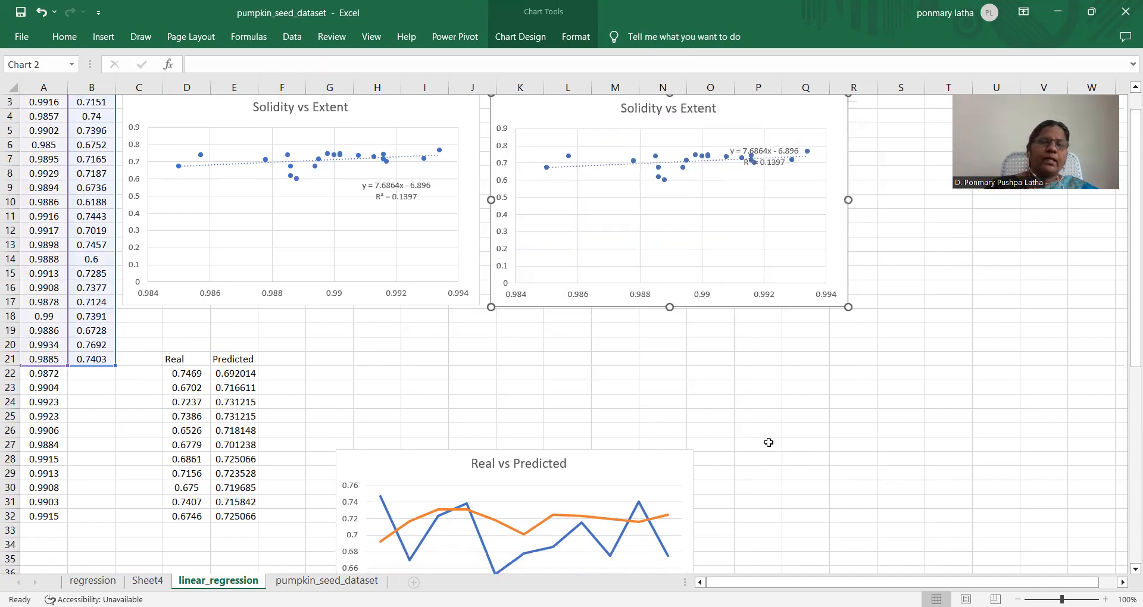
pyautogui.scroll(-2, 768, 442)
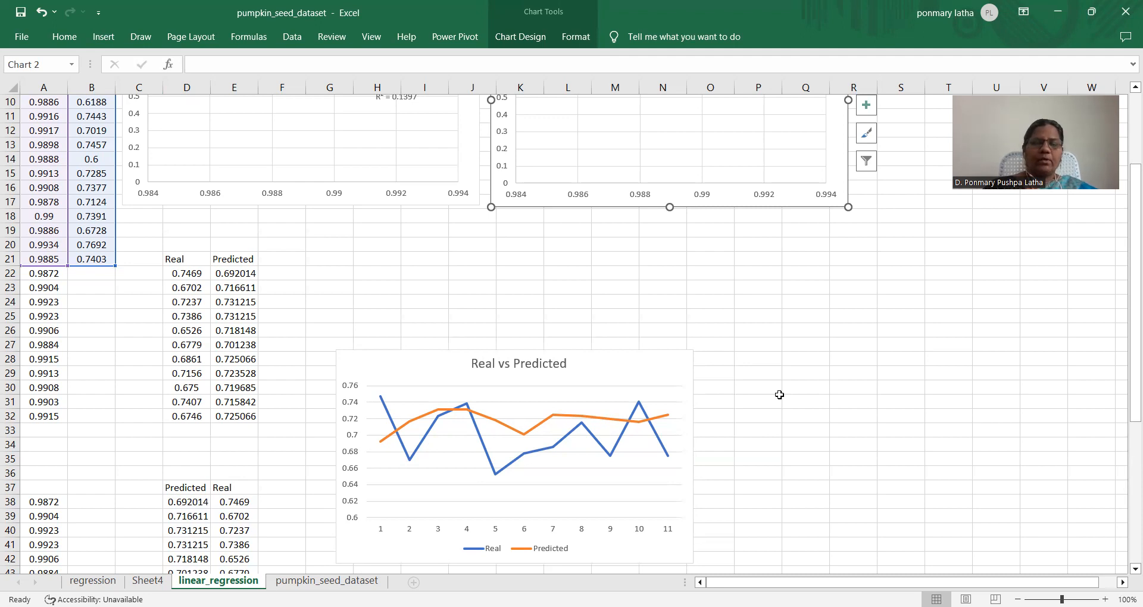
pyautogui.scroll(-2, 779, 394)
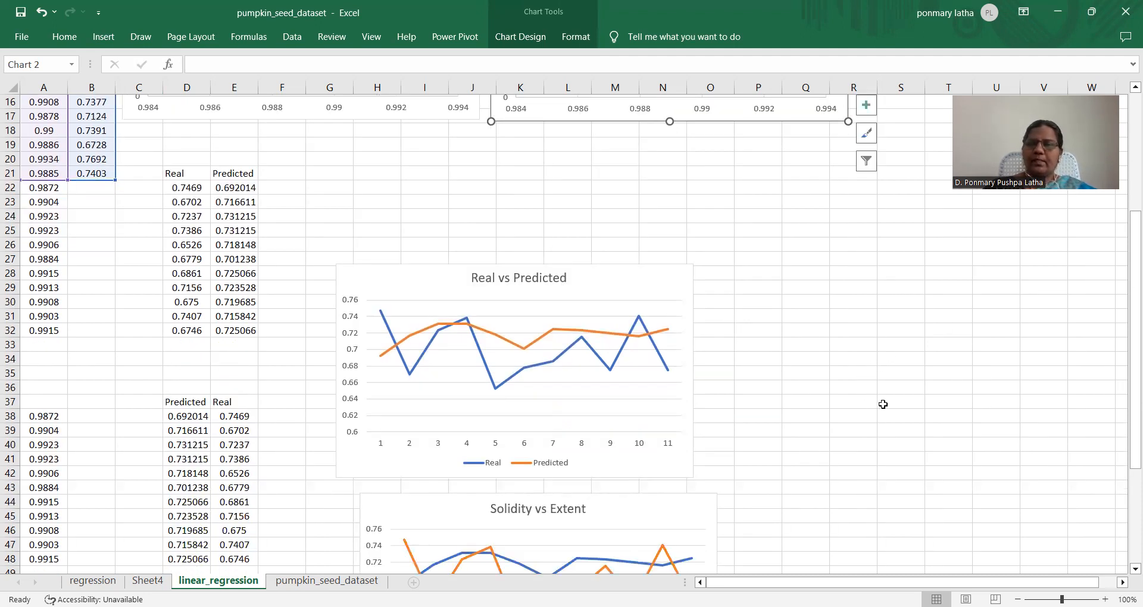